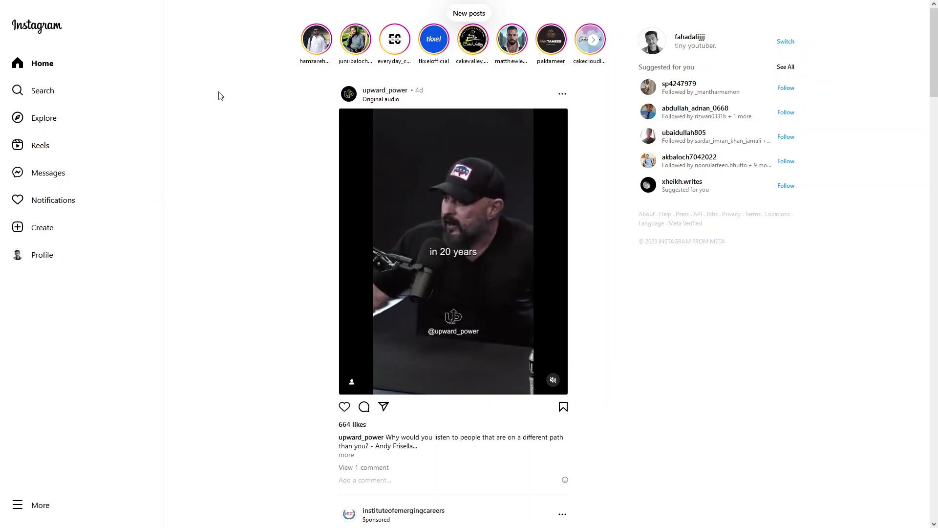
Switch to the Meta Business Suite browser tab to show its overview page.
{"action": "mouse_move", "coordinate": [231, 4]}
{"action": "left_click", "coordinate": [323, 11]}
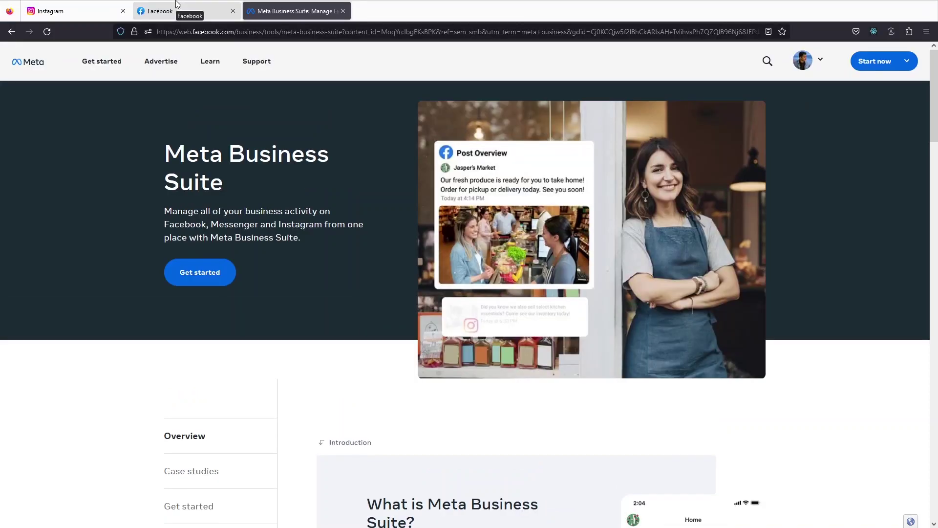
From the Facebook Page's Manage Page sidebar, launch Meta Business Suite under More tools.
{"action": "left_click", "coordinate": [178, 9]}
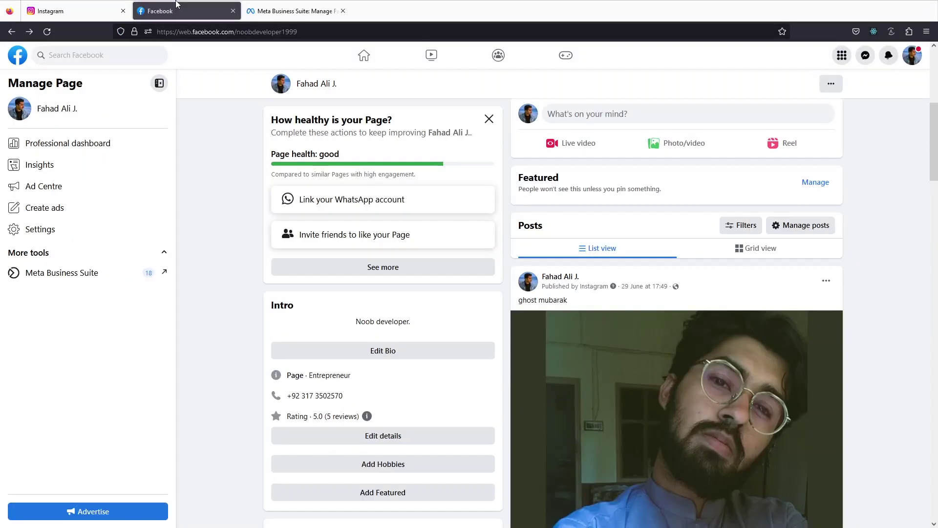
{"action": "scroll", "coordinate": [220, 121], "scroll_direction": "up", "scroll_amount": 6}
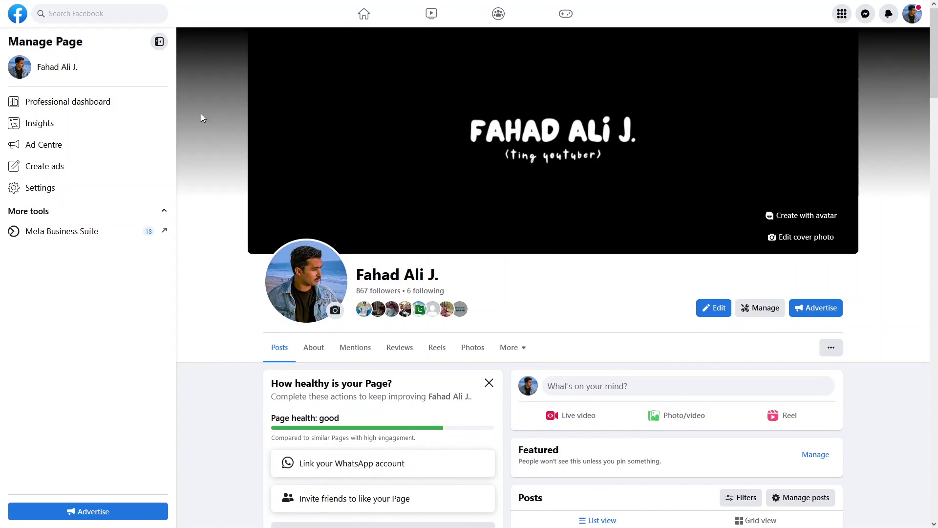
{"action": "left_click", "coordinate": [78, 243]}
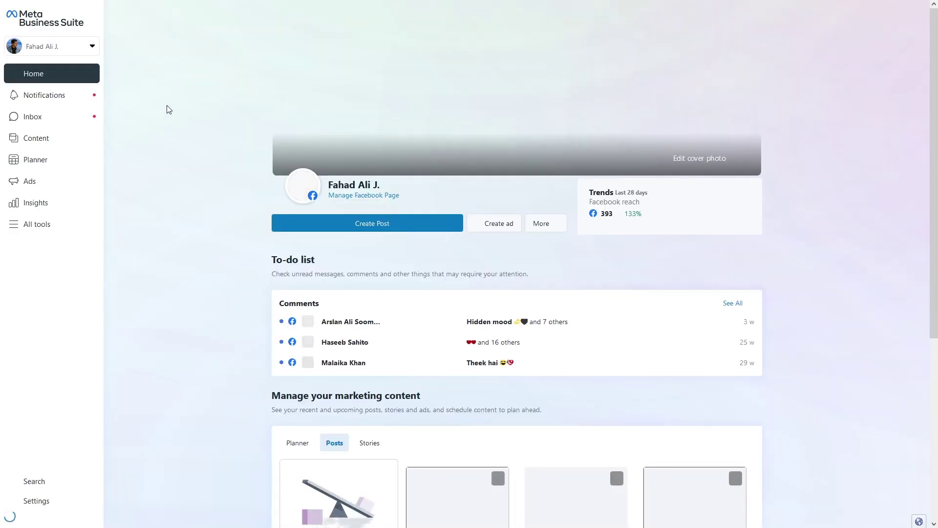
Show the business account list from the sidebar account selector and highlight the business account's name.
{"action": "left_click", "coordinate": [93, 48]}
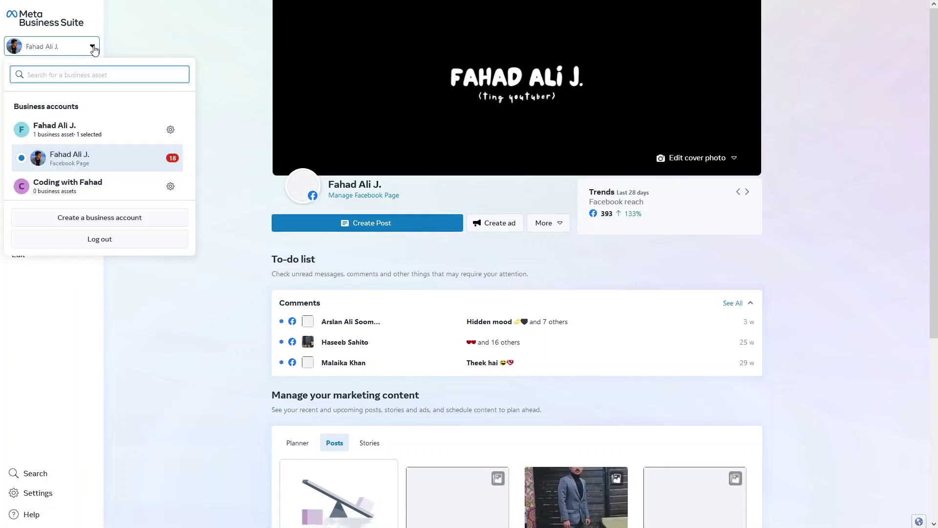
{"action": "left_click", "coordinate": [86, 112]}
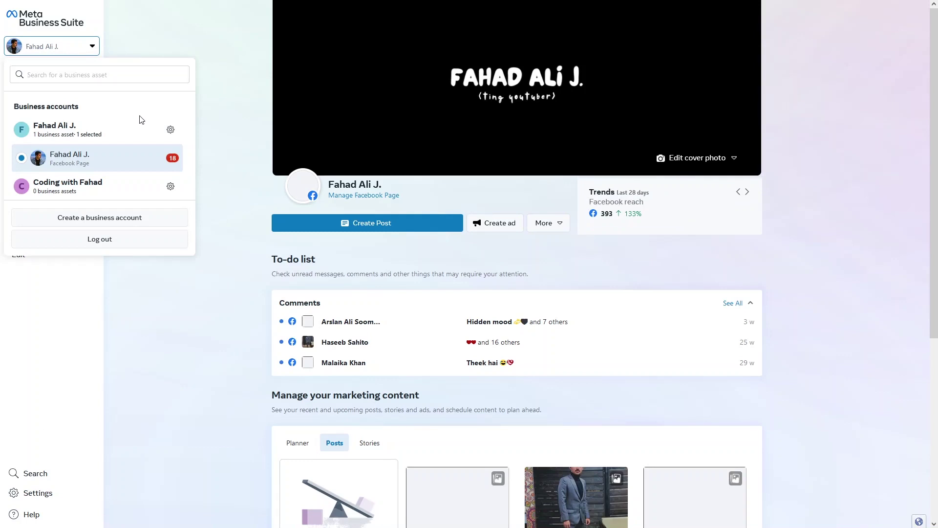
{"action": "triple_click", "coordinate": [35, 129]}
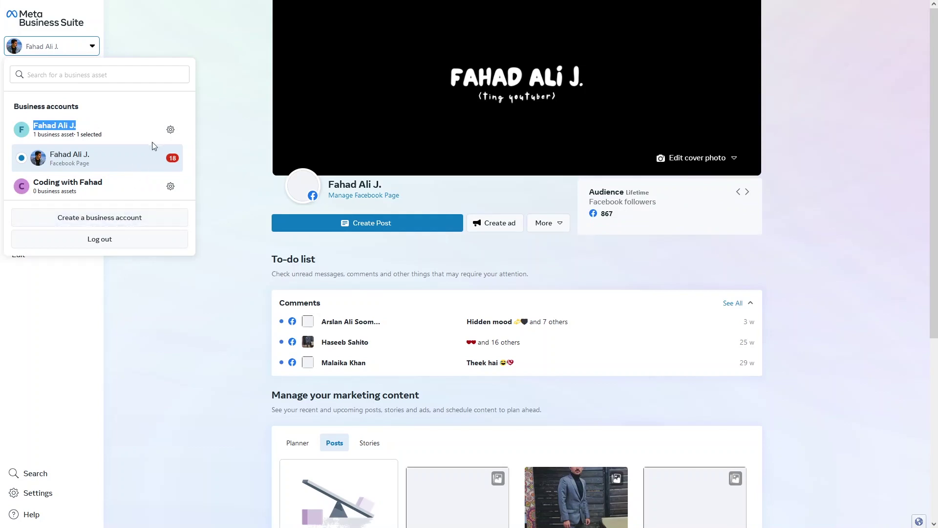
Open the business account's settings at Accounts > Instagram accounts, which lists none added.
{"action": "left_click", "coordinate": [171, 130]}
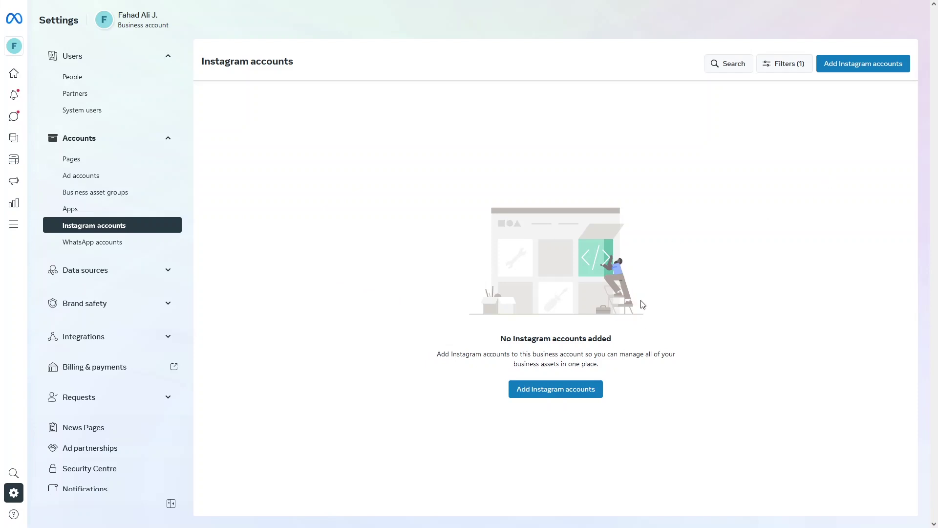
Start adding an Instagram account, accept the terms, and choose Claim Instagram Account.
{"action": "left_click", "coordinate": [545, 396]}
{"action": "left_click", "coordinate": [459, 225]}
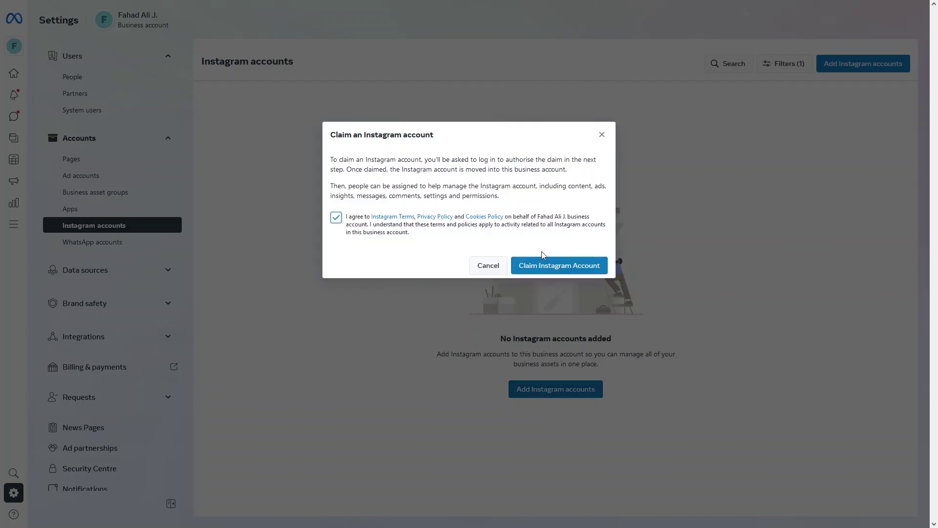
{"action": "left_click", "coordinate": [557, 266]}
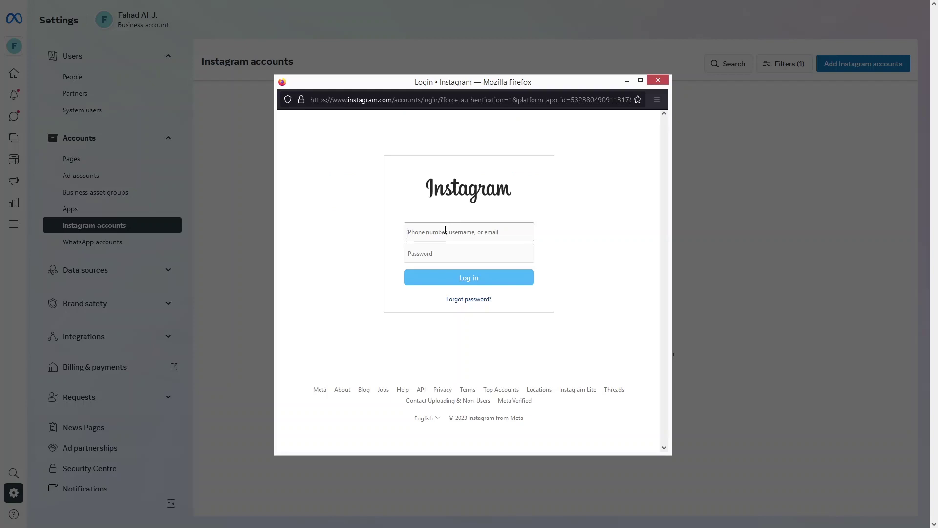
Log in to Instagram in the popup with the account's username and password, declining saved-login prompts.
{"action": "left_click", "coordinate": [430, 249]}
{"action": "left_click", "coordinate": [414, 282]}
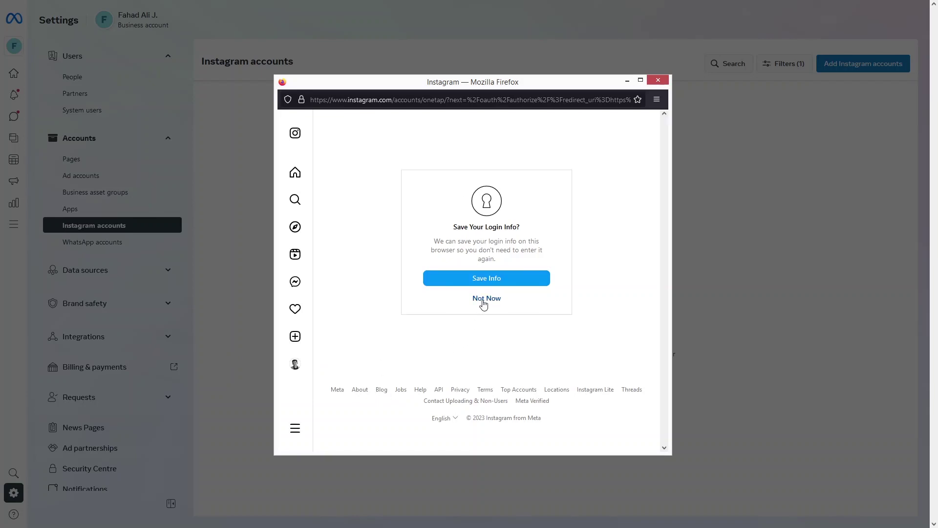
{"action": "left_click", "coordinate": [484, 303]}
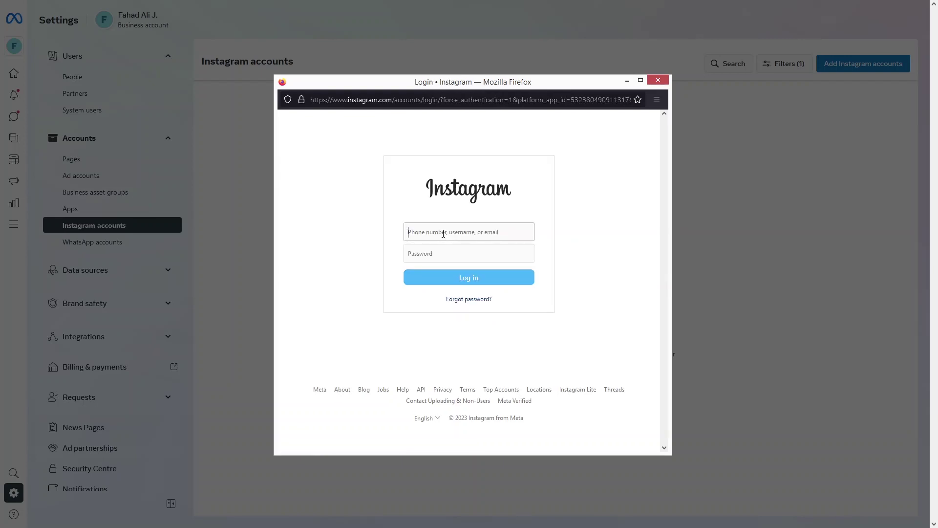
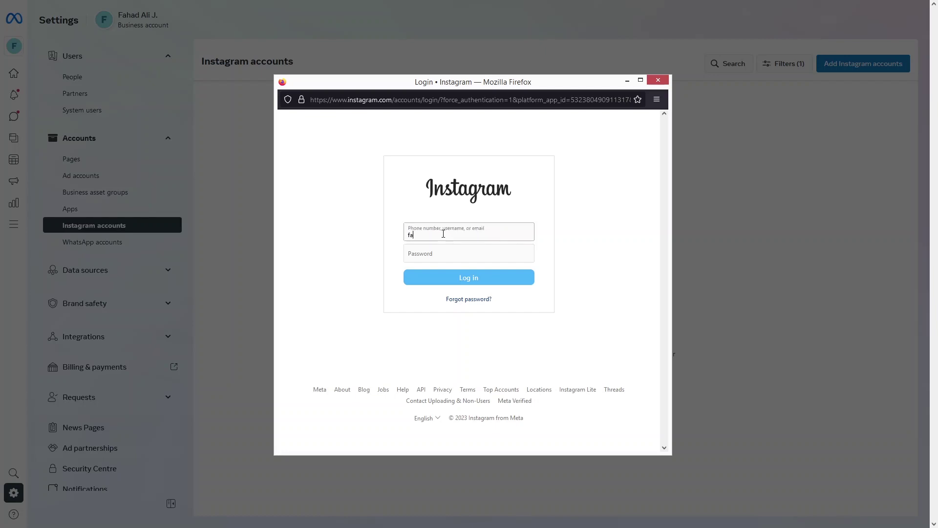
{"action": "key", "text": "Tab"}
{"action": "key", "text": "ctrl+v"}
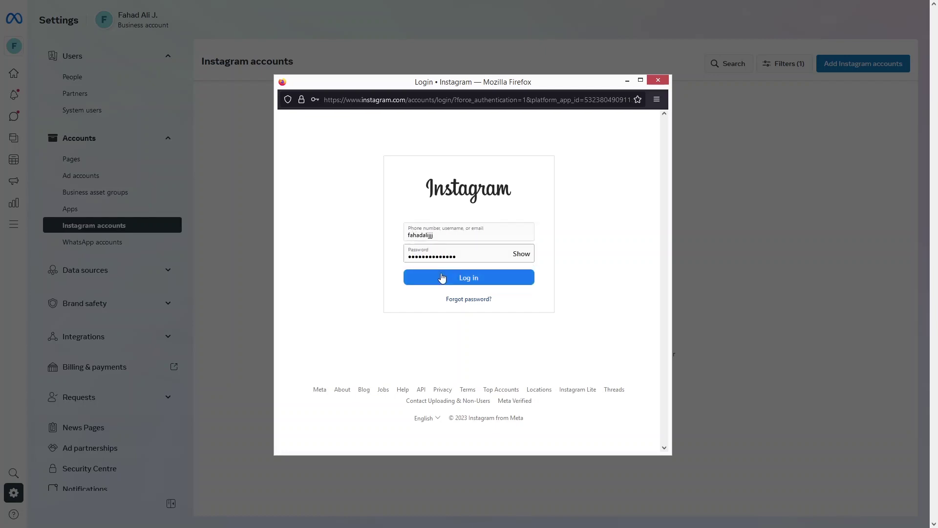
{"action": "left_click", "coordinate": [446, 276]}
{"action": "left_click", "coordinate": [472, 235]}
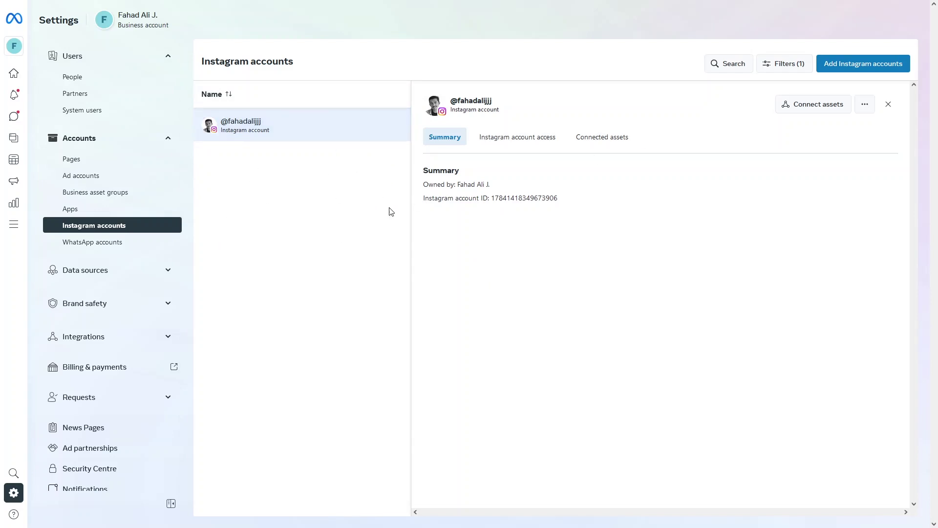
{"action": "left_click", "coordinate": [876, 73]}
{"action": "scroll", "coordinate": [267, 128], "scroll_direction": "down", "scroll_amount": 3}
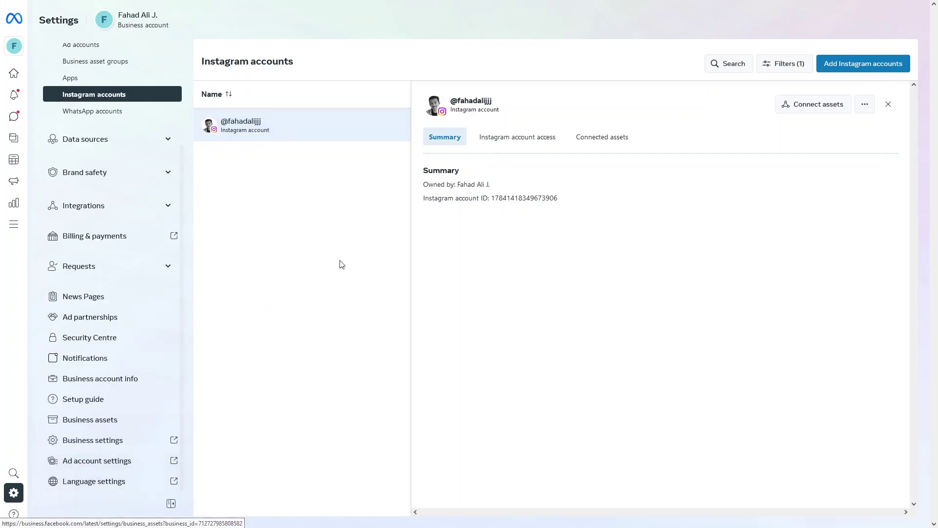
Go from Ad account settings to the ad account's Campaigns list.
{"action": "left_click", "coordinate": [114, 466]}
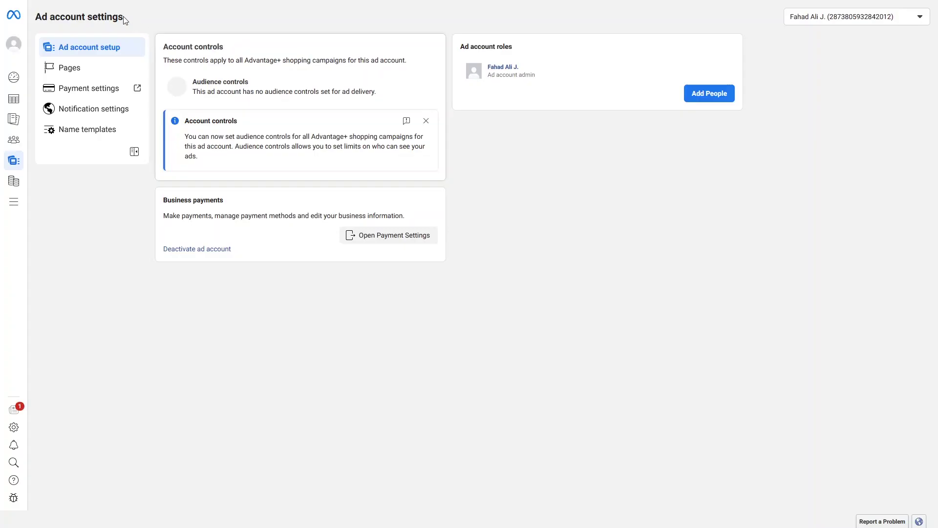
{"action": "left_click_drag", "start_coordinate": [126, 20], "coordinate": [42, 18]}
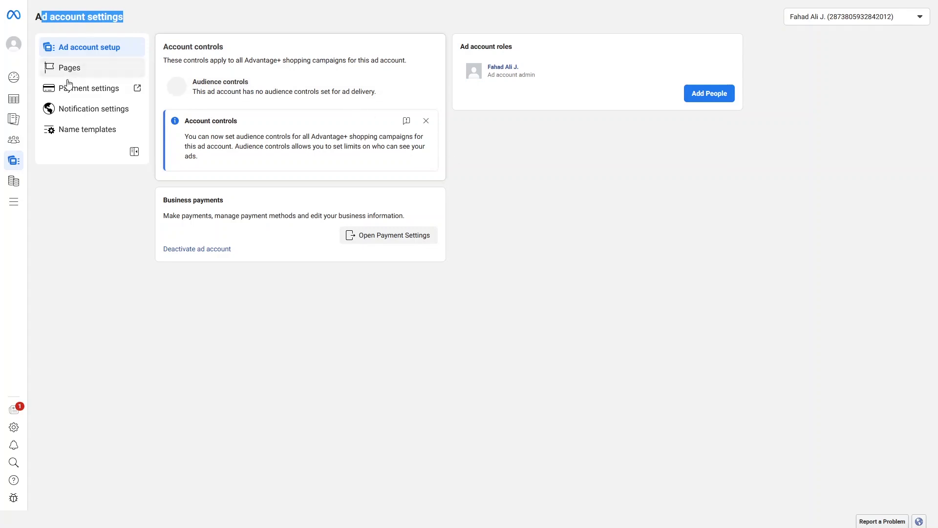
{"action": "mouse_move", "coordinate": [26, 101]}
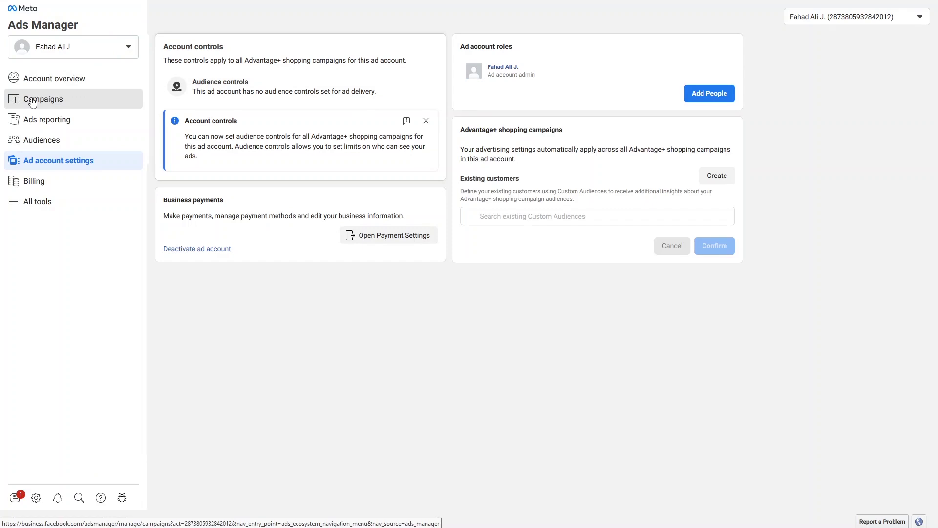
{"action": "left_click", "coordinate": [32, 100]}
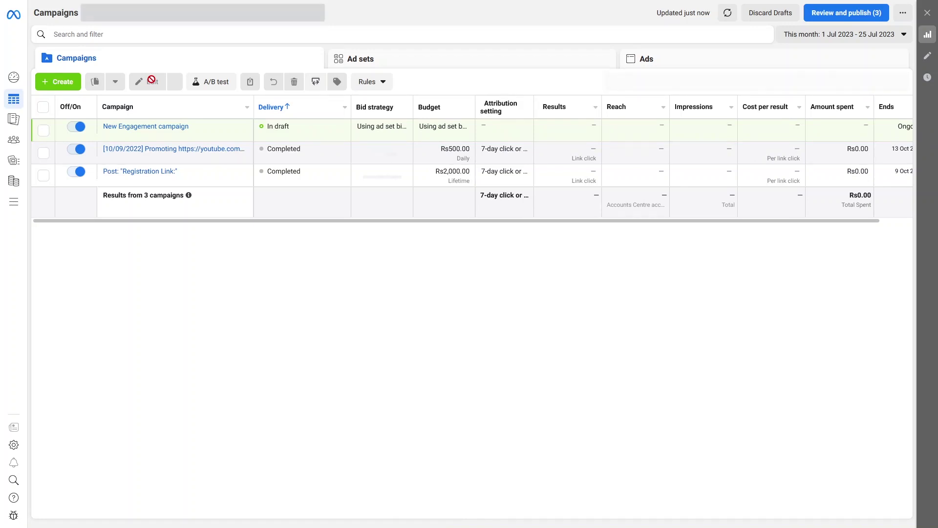
{"action": "mouse_move", "coordinate": [146, 137]}
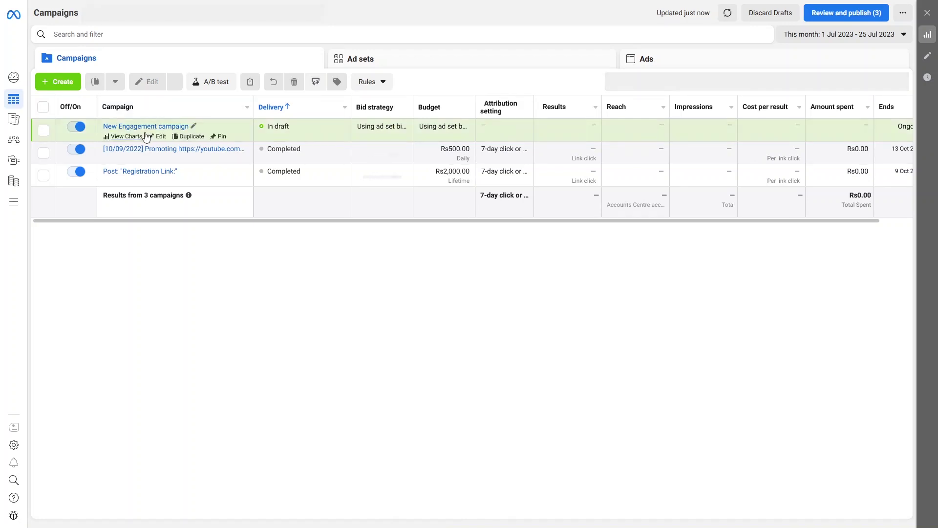
Create an Engagement campaign draft, keeping the default name 'New Engagement campaign'.
{"action": "left_click", "coordinate": [58, 84]}
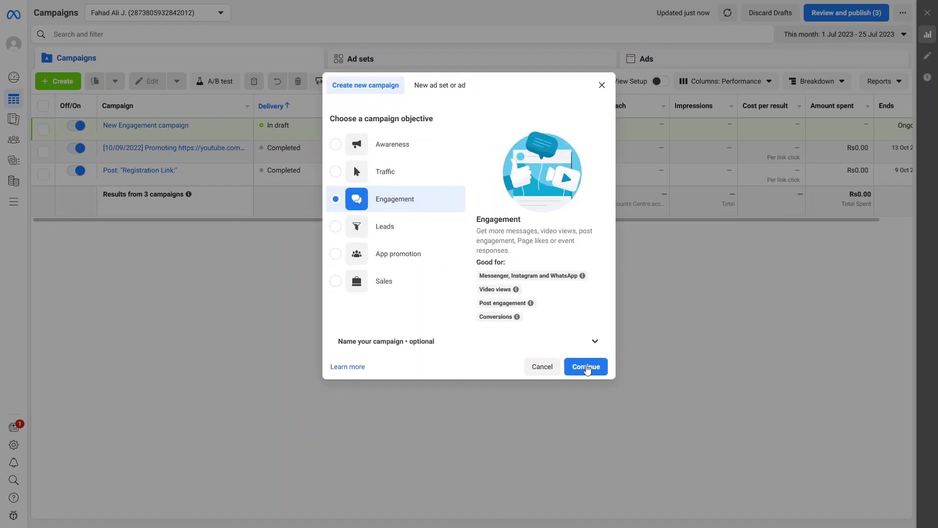
{"action": "left_click", "coordinate": [489, 346]}
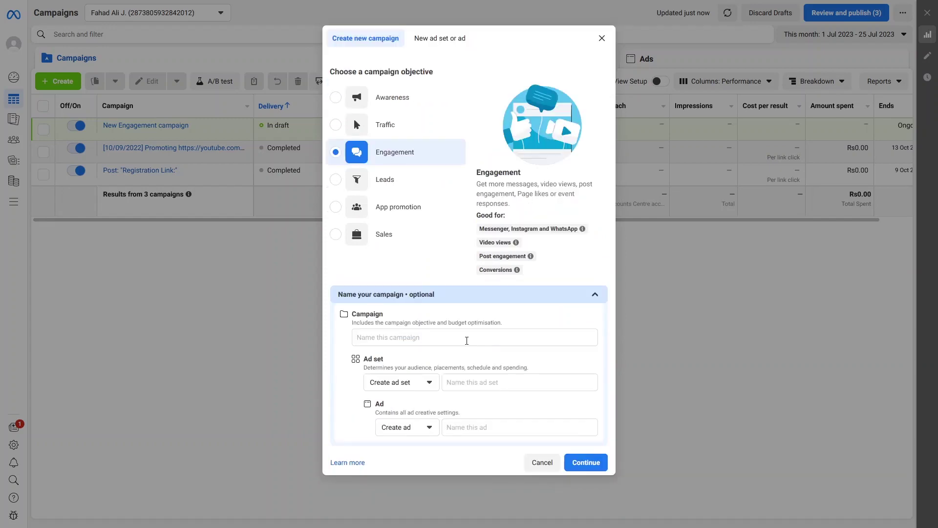
{"action": "left_click", "coordinate": [586, 462]}
Rename the new campaign draft to 'My Instagram Campaign'.
{"action": "left_click", "coordinate": [586, 86]}
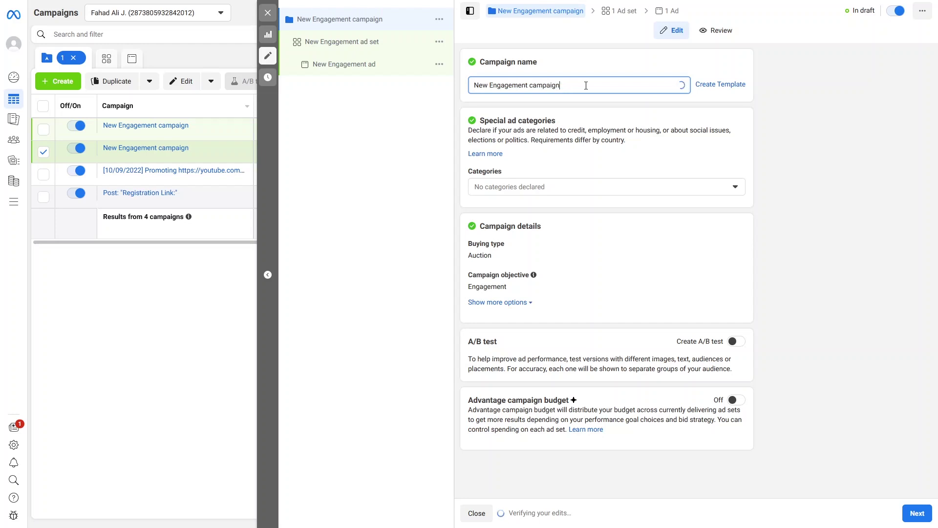
{"action": "left_click_drag", "start_coordinate": [566, 87], "coordinate": [473, 86]}
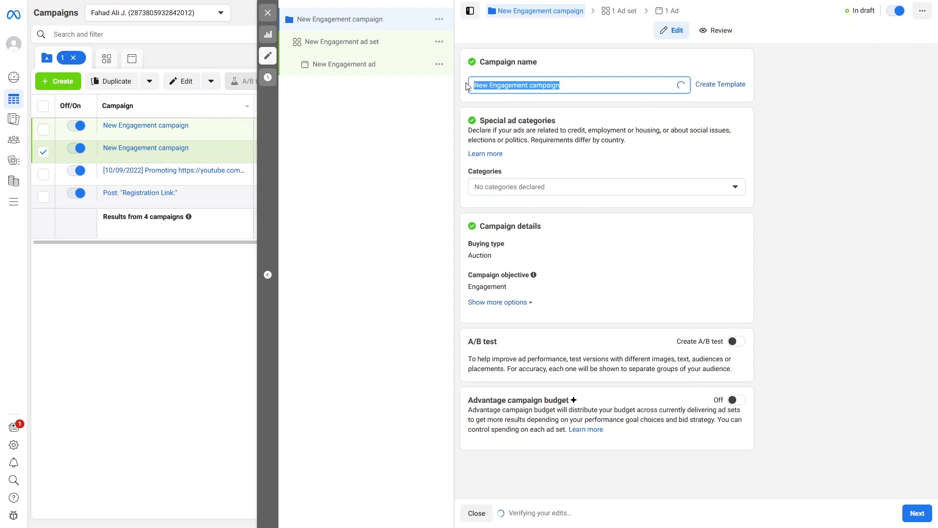
{"action": "type", "text": "My Instag"}
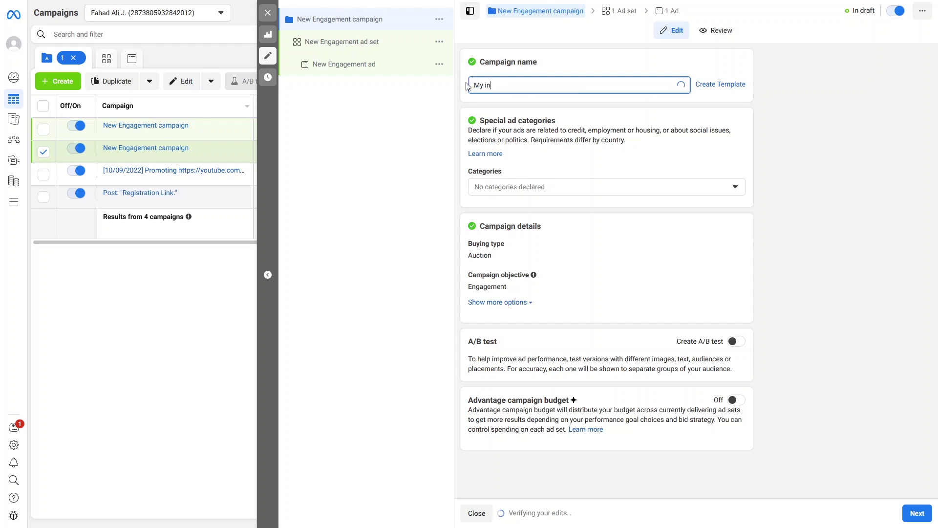
{"action": "type", "text": "ram"}
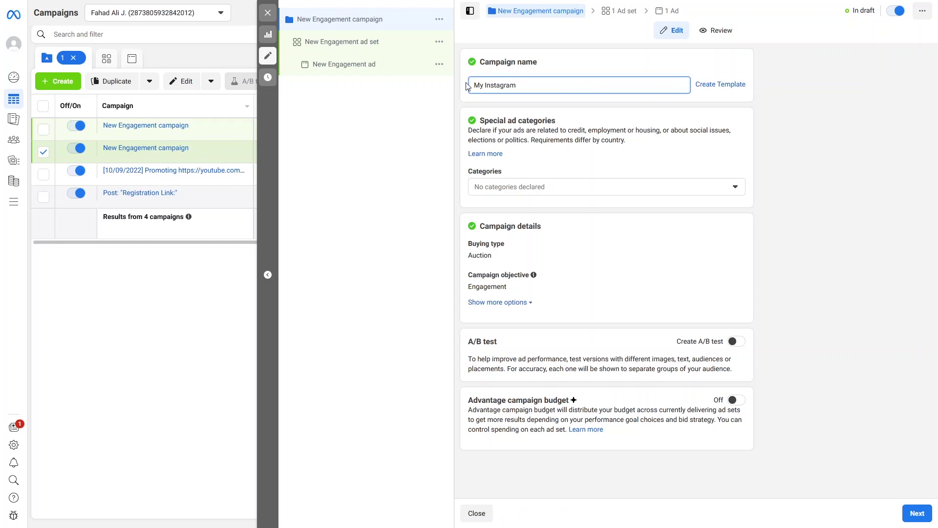
{"action": "type", "text": " Campaign"}
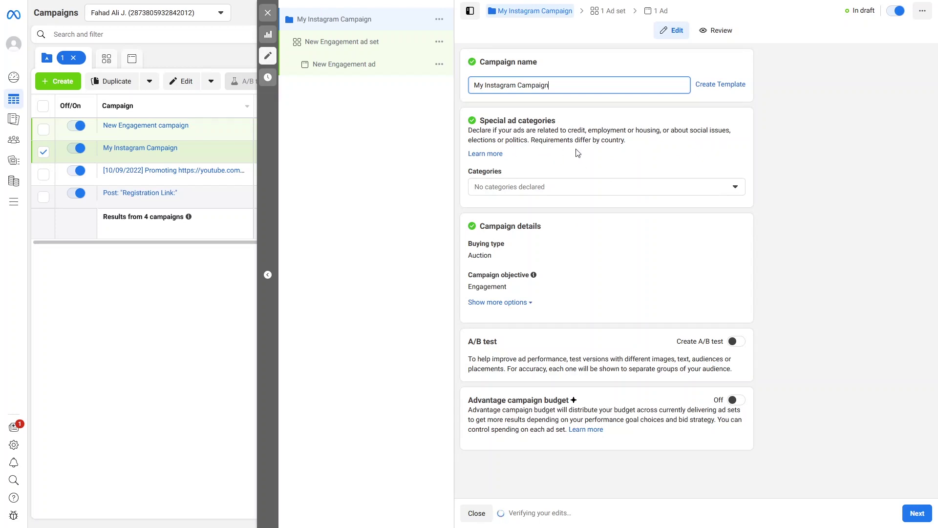
Leave special ad categories undeclared and expand the extra campaign detail options.
{"action": "left_click", "coordinate": [604, 194]}
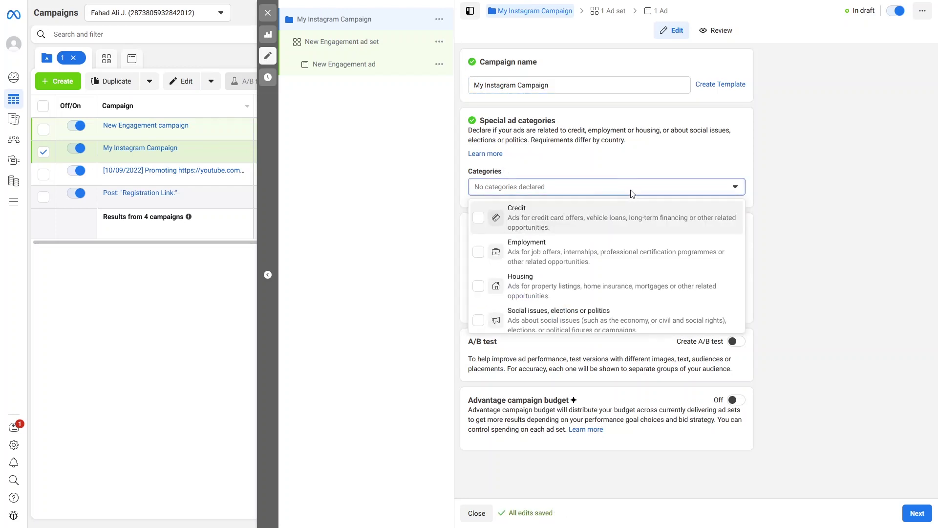
{"action": "left_click", "coordinate": [599, 170]}
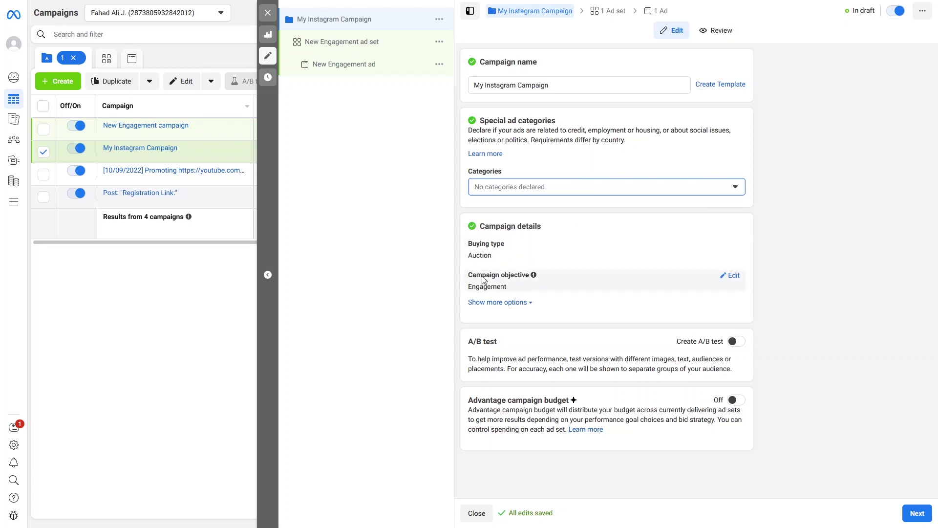
{"action": "left_click", "coordinate": [504, 303]}
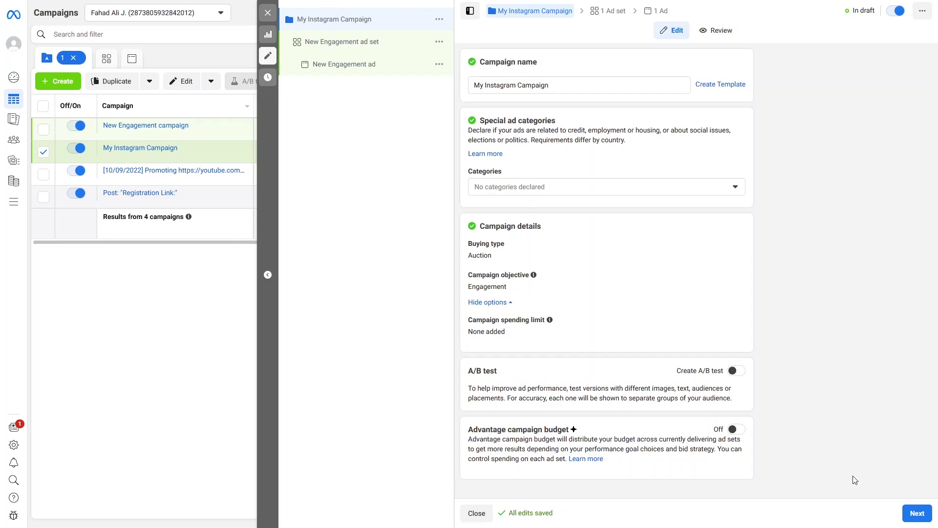
Advance to the ad set and replace its name with 'My Instagram Ad Set', fixing a typo.
{"action": "left_click", "coordinate": [915, 513]}
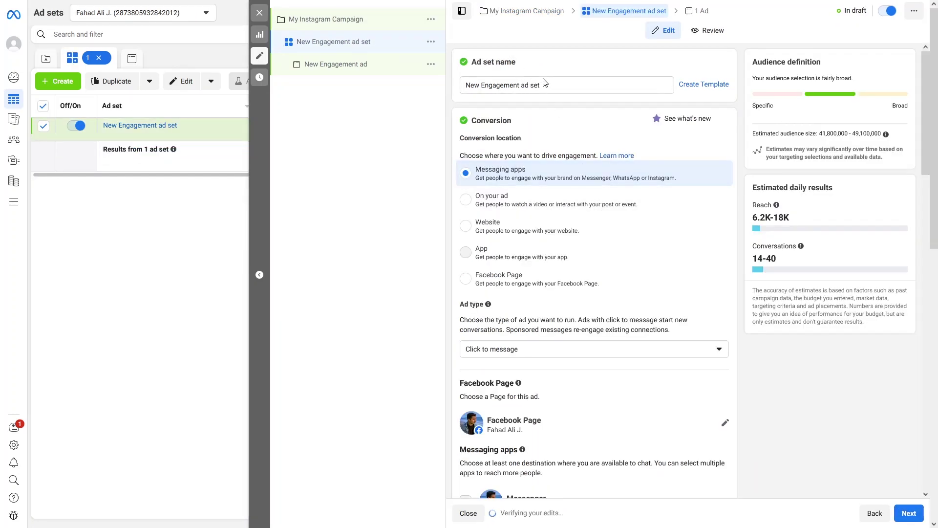
{"action": "left_click_drag", "start_coordinate": [543, 84], "coordinate": [462, 89]}
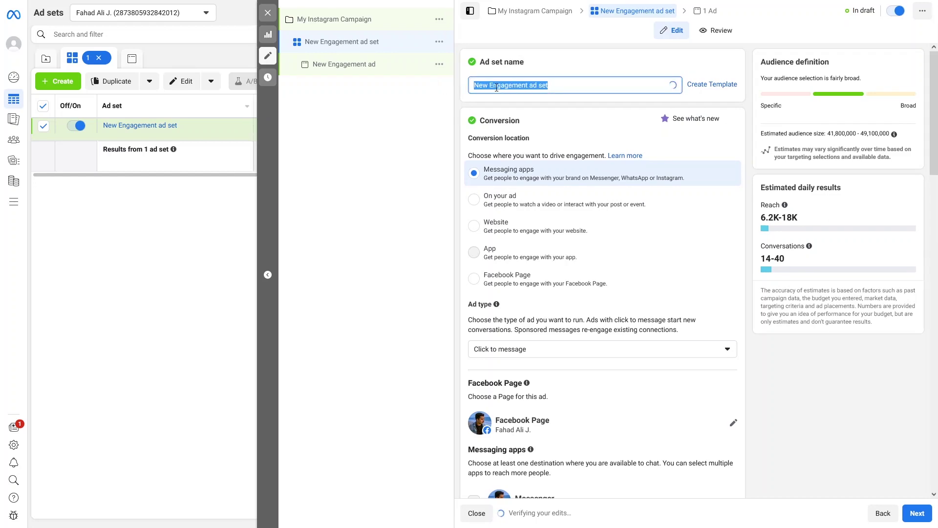
{"action": "type", "text": "My Instafg"}
{"action": "key", "text": "BackSpace"}
{"action": "key", "text": "BackSpace"}
{"action": "type", "text": "gram Ad Set"}
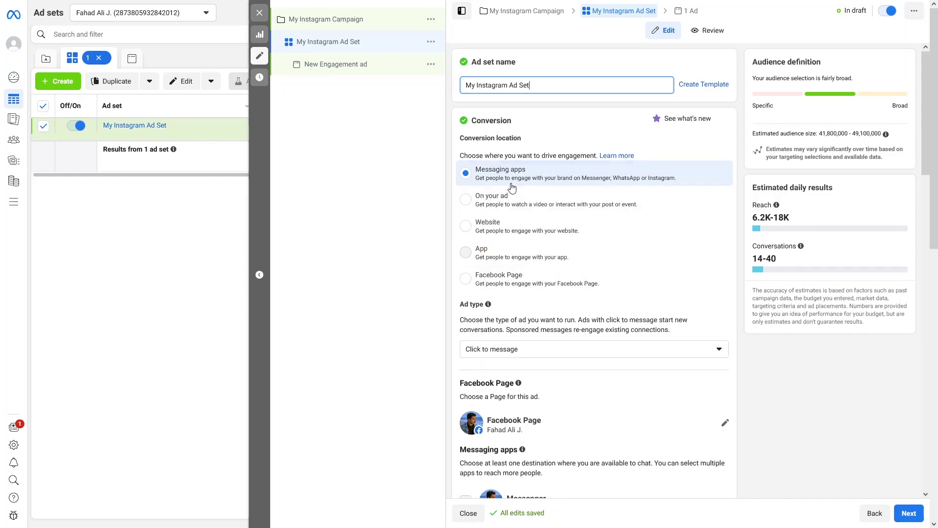
{"action": "scroll", "coordinate": [511, 188], "scroll_direction": "down", "scroll_amount": 1}
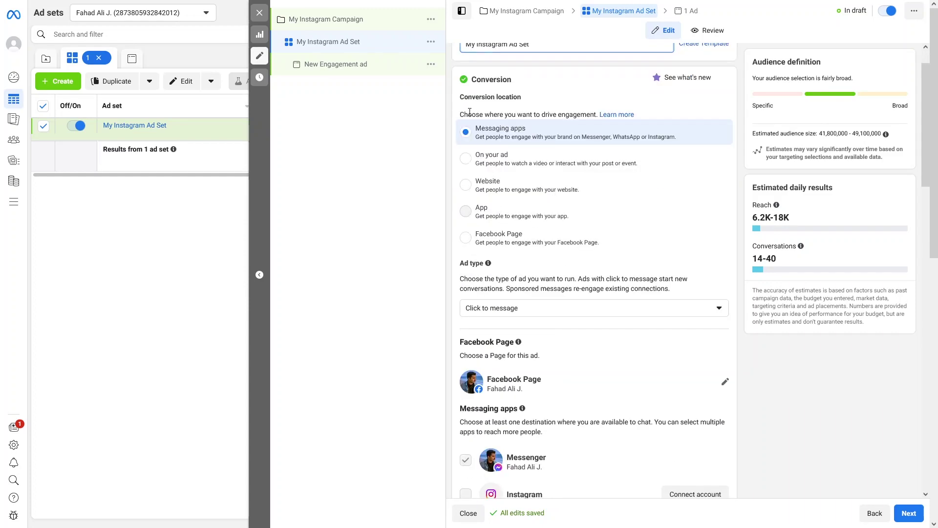
{"action": "left_click_drag", "start_coordinate": [469, 112], "coordinate": [594, 111]}
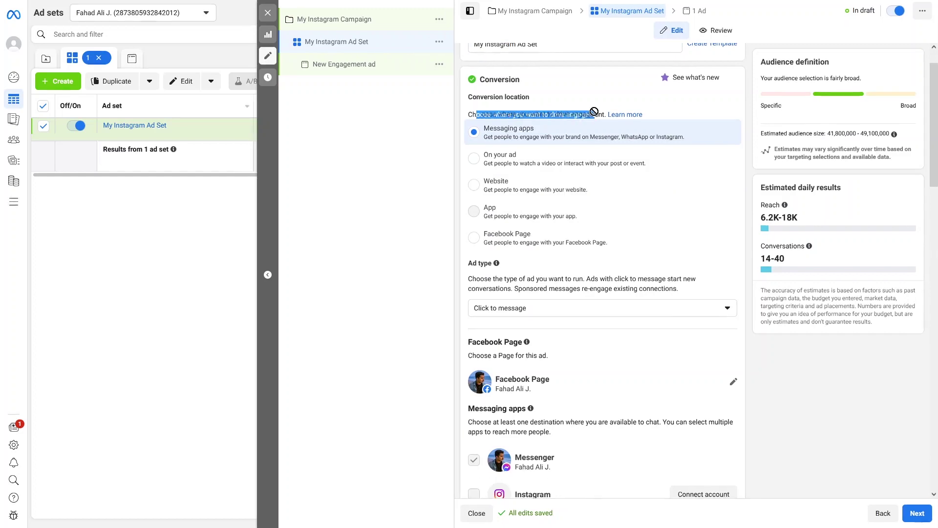
{"action": "left_click", "coordinate": [550, 272]}
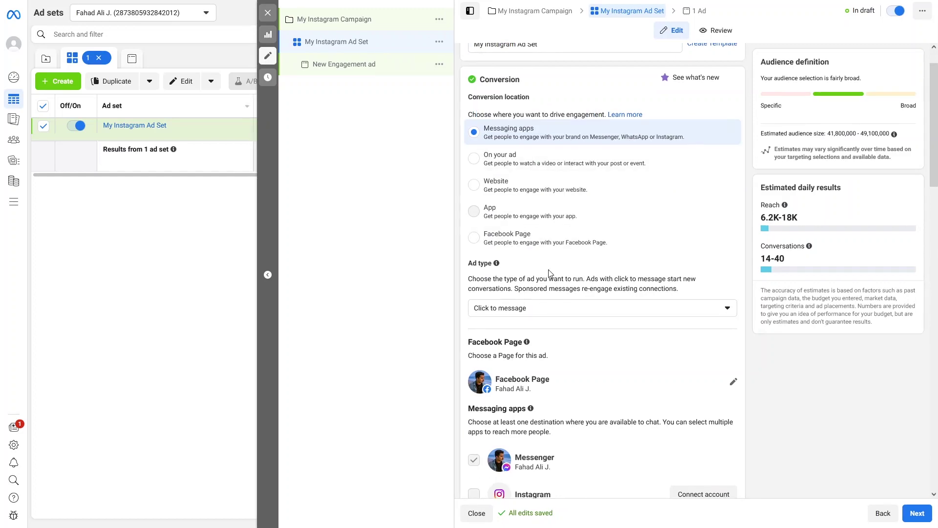
{"action": "scroll", "coordinate": [549, 271], "scroll_direction": "down", "scroll_amount": 2}
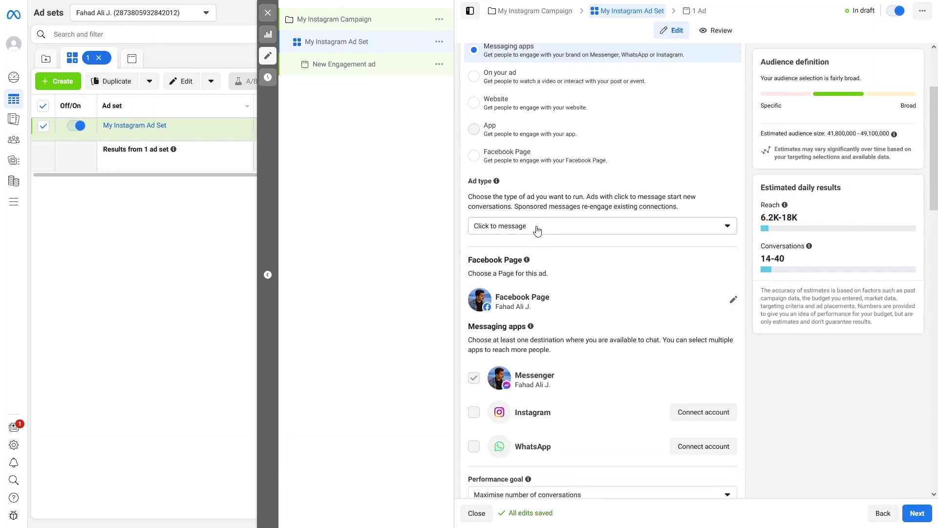
{"action": "left_click", "coordinate": [538, 230]}
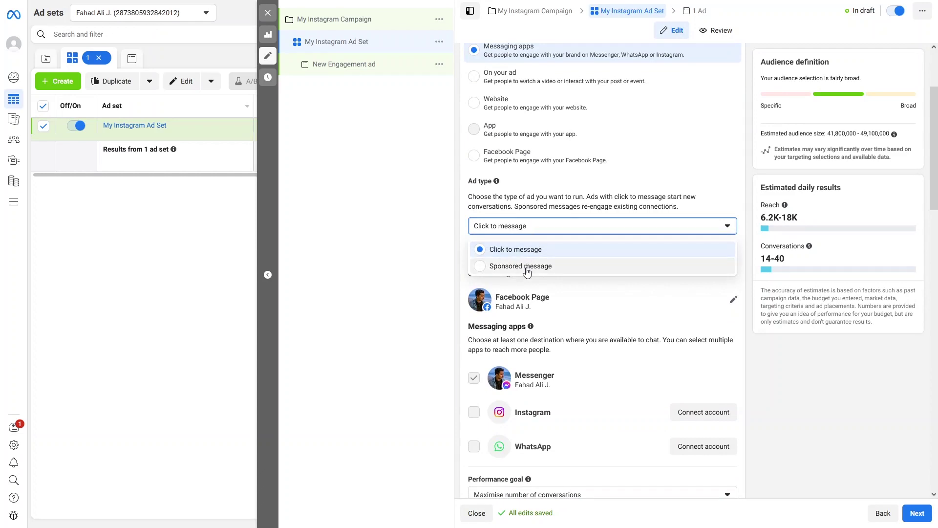
{"action": "left_click", "coordinate": [543, 207]}
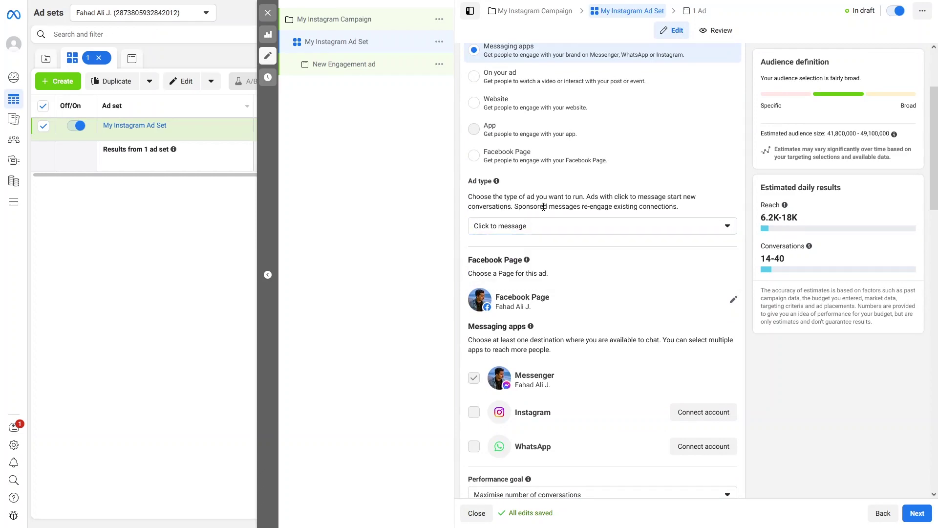
{"action": "scroll", "coordinate": [525, 242], "scroll_direction": "down", "scroll_amount": 4}
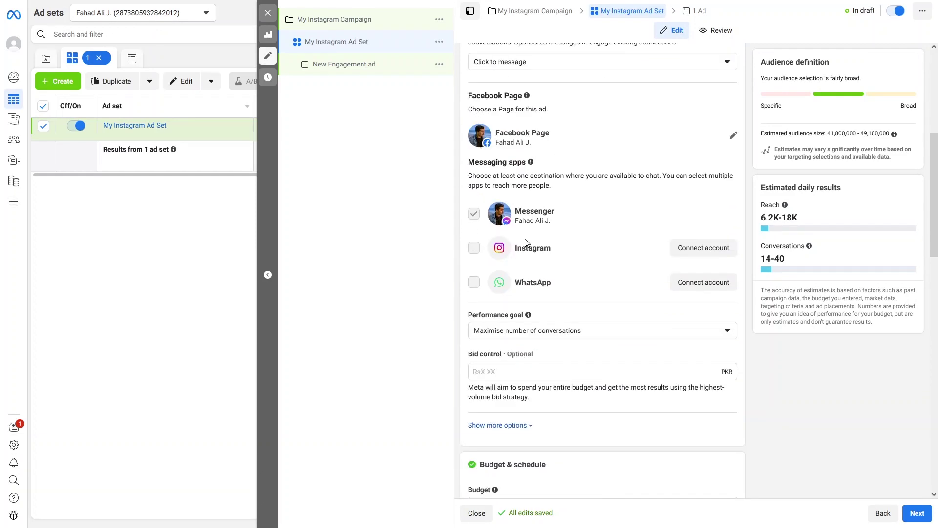
{"action": "scroll", "coordinate": [525, 243], "scroll_direction": "up", "scroll_amount": 1}
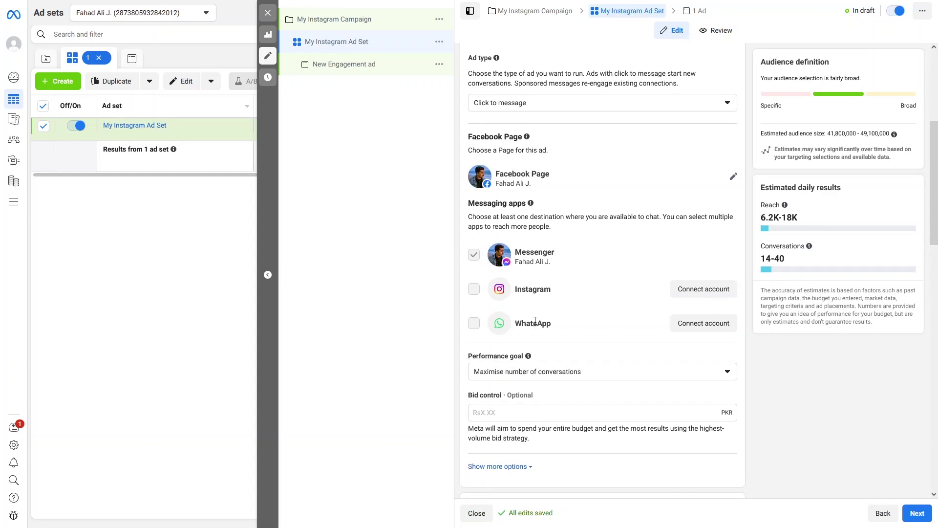
Link an Instagram account by logging in, then choose Instagram instead of Messenger as the messaging app.
{"action": "mouse_move", "coordinate": [531, 204]}
{"action": "left_click", "coordinate": [685, 290]}
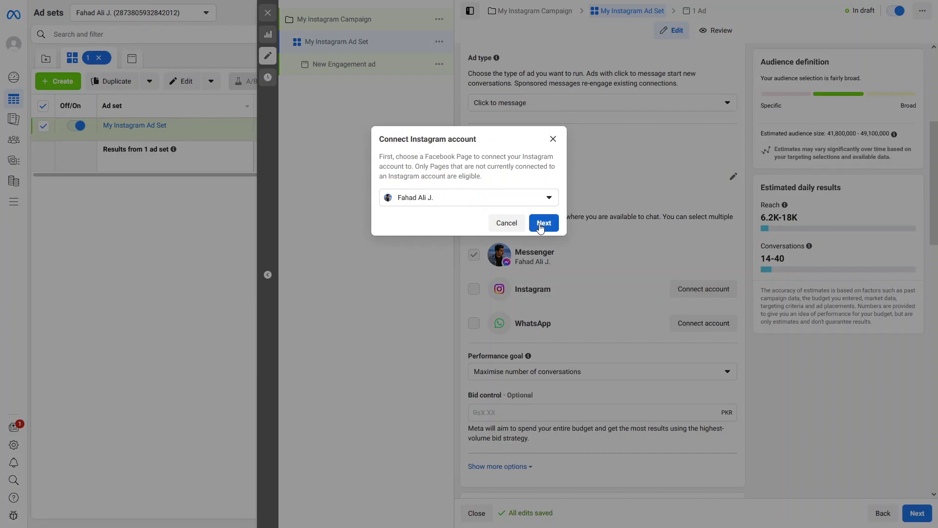
{"action": "left_click", "coordinate": [541, 225]}
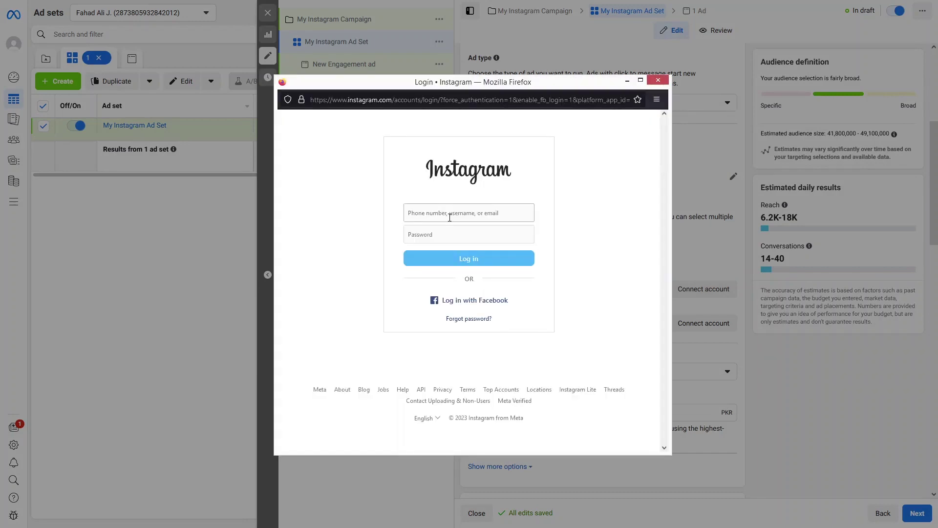
{"action": "left_click", "coordinate": [450, 218]}
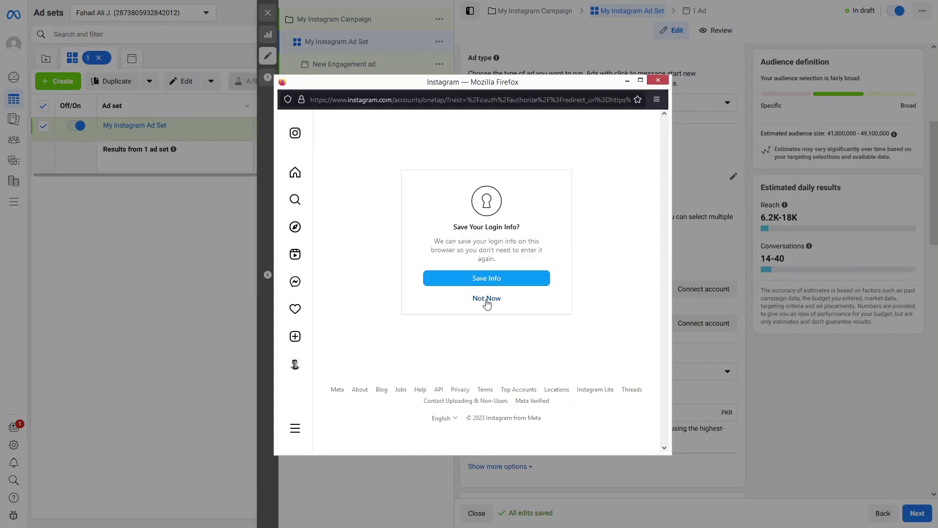
{"action": "left_click", "coordinate": [494, 309]}
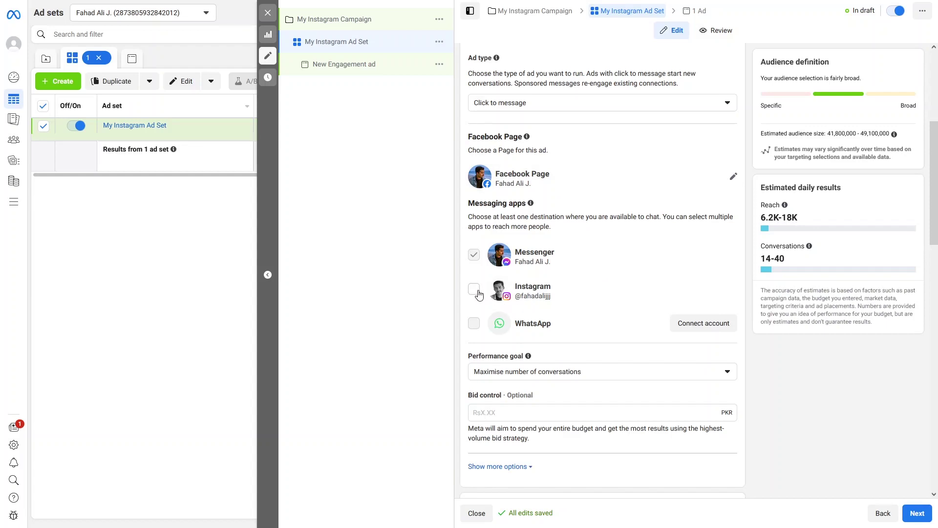
{"action": "left_click", "coordinate": [474, 290]}
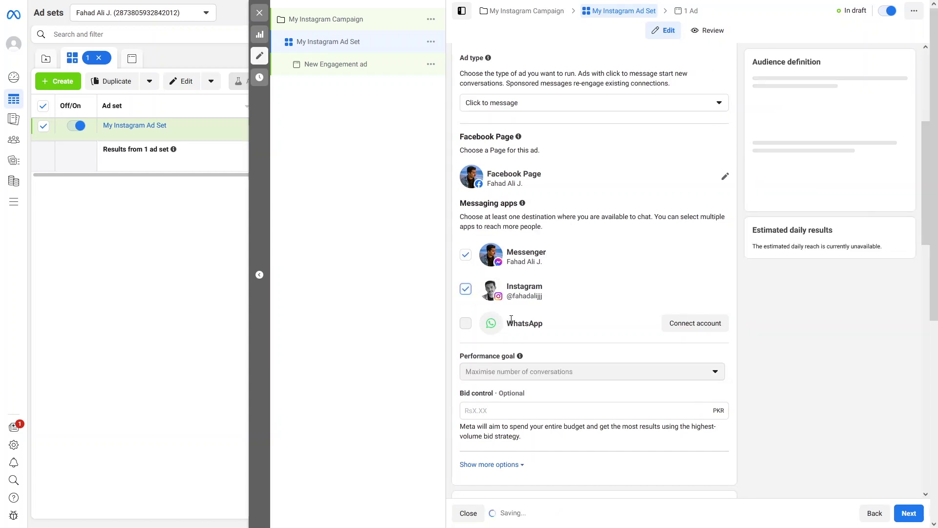
{"action": "left_click", "coordinate": [467, 258]}
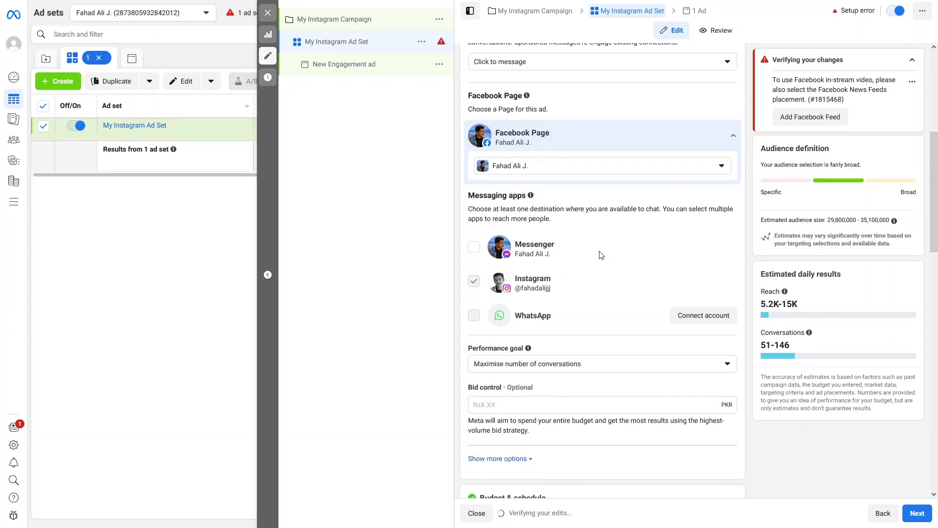
{"action": "scroll", "coordinate": [548, 294], "scroll_direction": "down", "scroll_amount": 4}
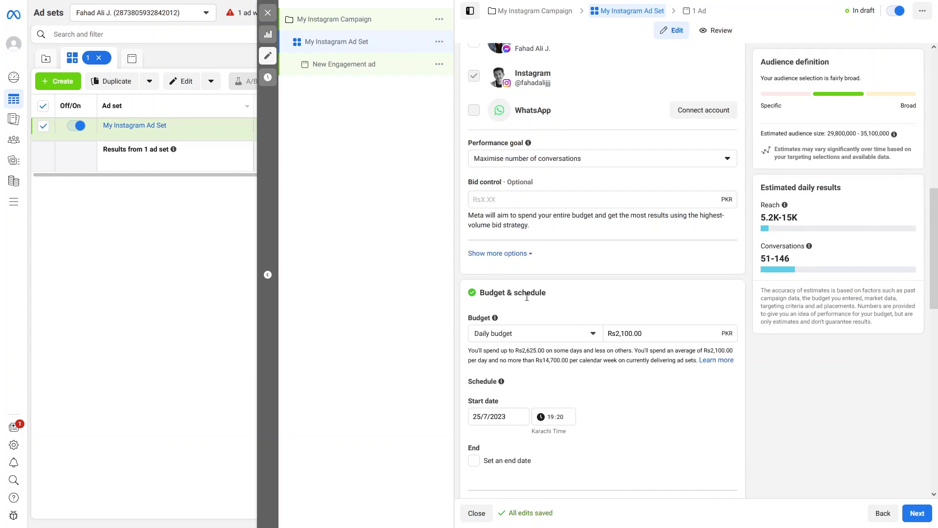
{"action": "scroll", "coordinate": [529, 297], "scroll_direction": "down", "scroll_amount": 2}
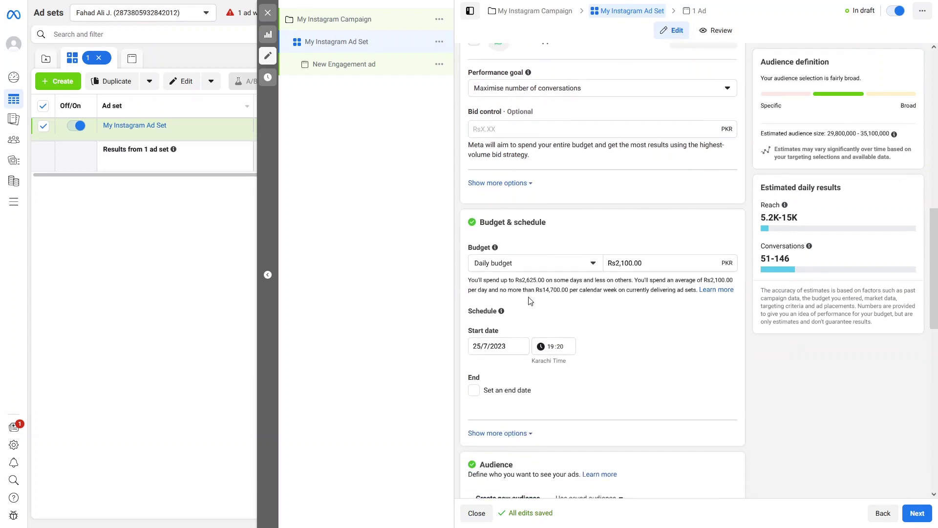
{"action": "left_click", "coordinate": [555, 256]}
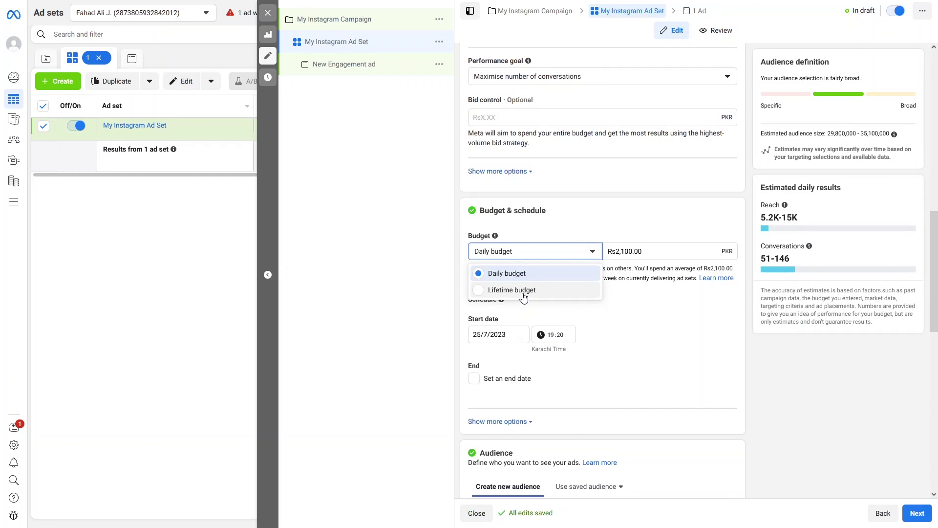
{"action": "left_click", "coordinate": [587, 316]}
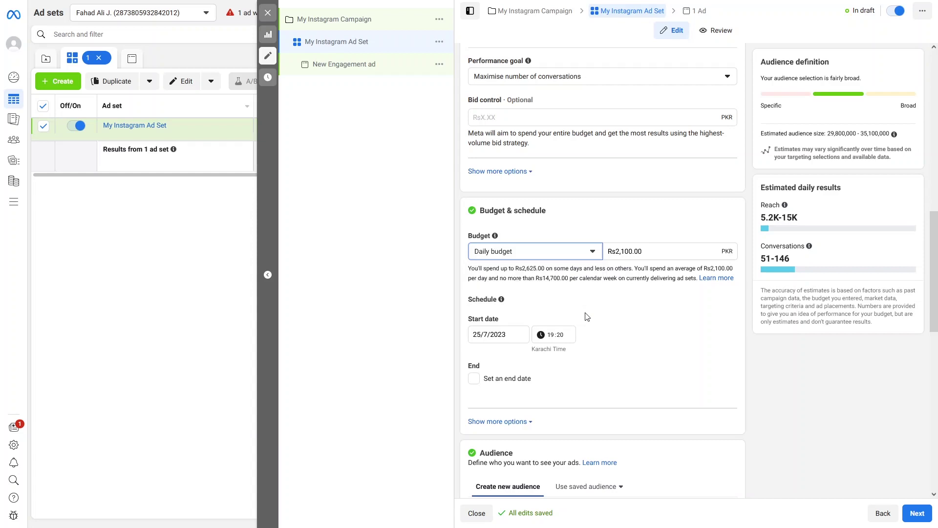
{"action": "scroll", "coordinate": [587, 316], "scroll_direction": "down", "scroll_amount": 5}
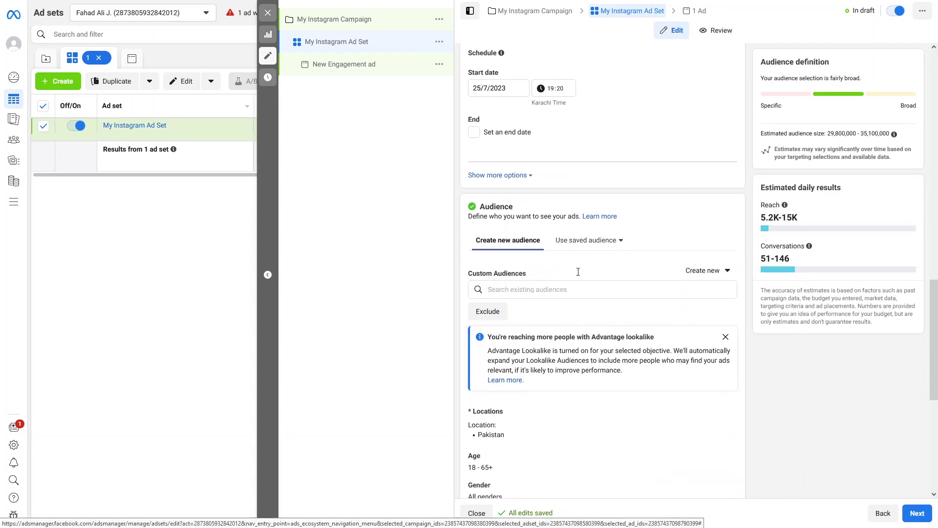
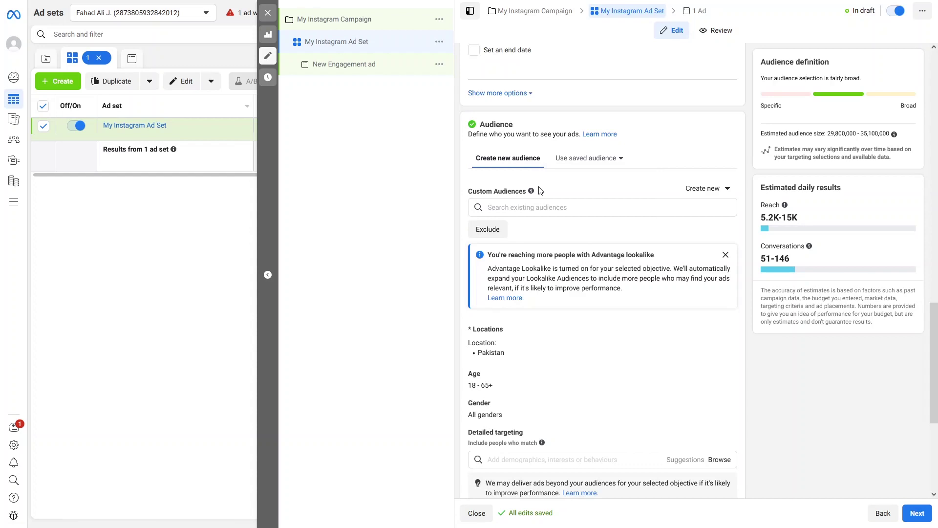
Set the audience age range to 18–30 by changing the maximum age to 30.
{"action": "scroll", "coordinate": [541, 191], "scroll_direction": "down", "scroll_amount": 3}
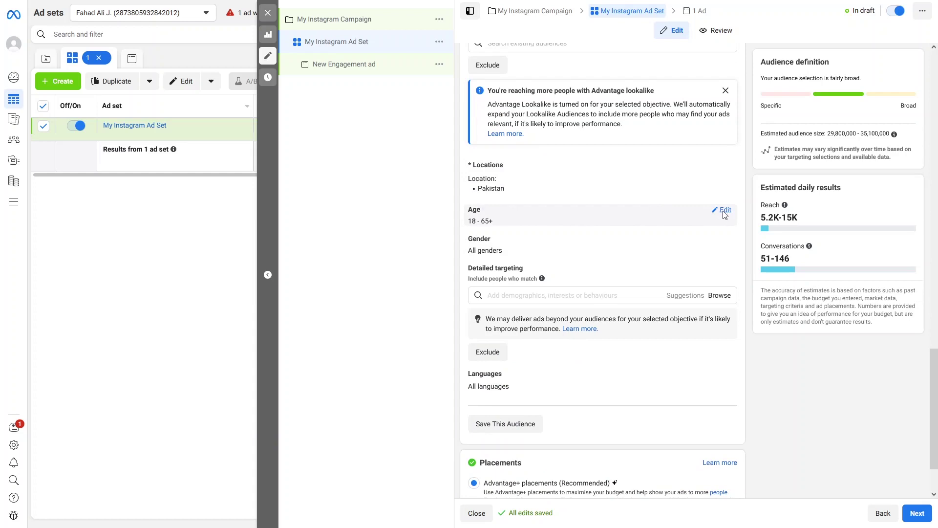
{"action": "left_click", "coordinate": [724, 214]}
{"action": "left_click", "coordinate": [549, 229]}
{"action": "scroll", "coordinate": [523, 279], "scroll_direction": "up", "scroll_amount": 1}
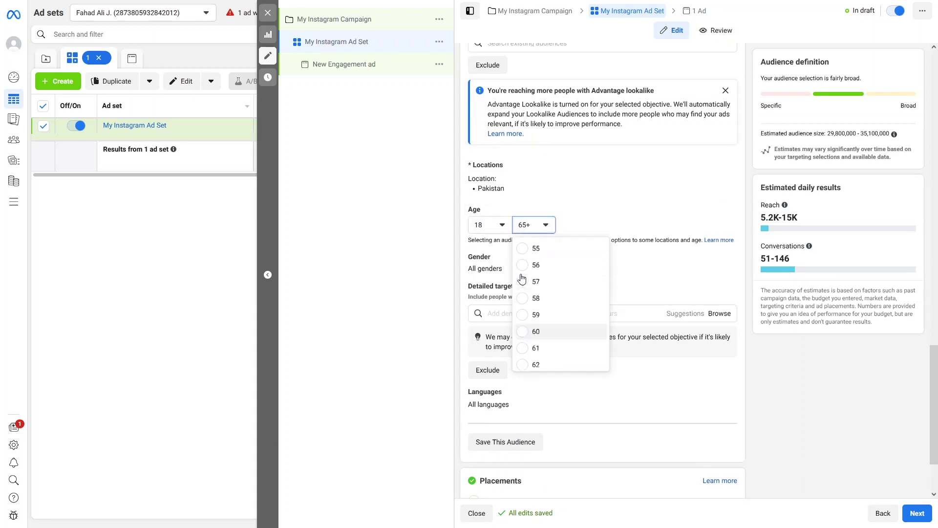
{"action": "scroll", "coordinate": [523, 293], "scroll_direction": "up", "scroll_amount": 10}
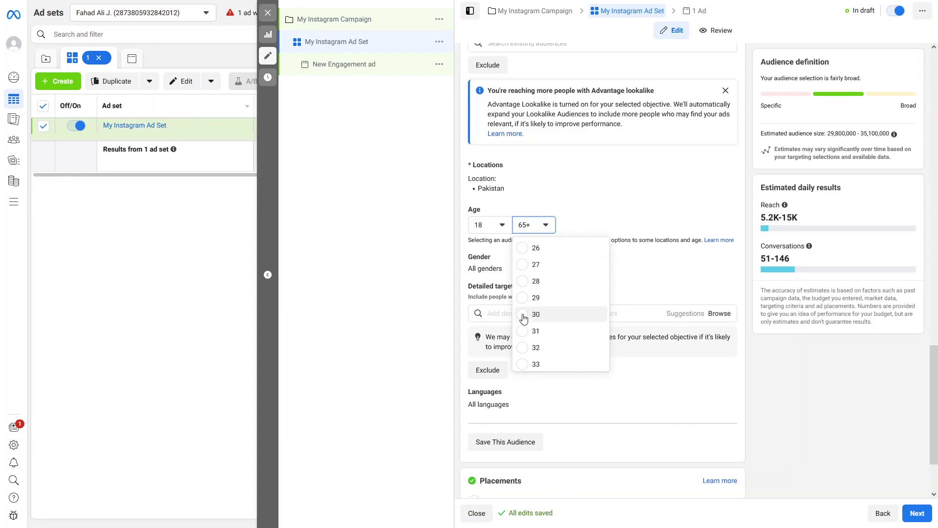
{"action": "left_click", "coordinate": [524, 319]}
{"action": "scroll", "coordinate": [684, 234], "scroll_direction": "down", "scroll_amount": 1}
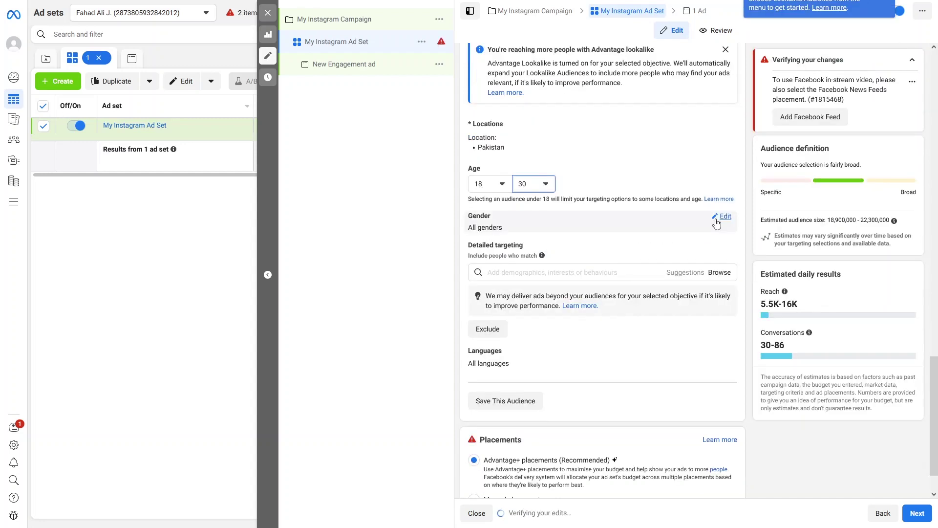
Restrict the audience gender to Women.
{"action": "left_click", "coordinate": [726, 218]}
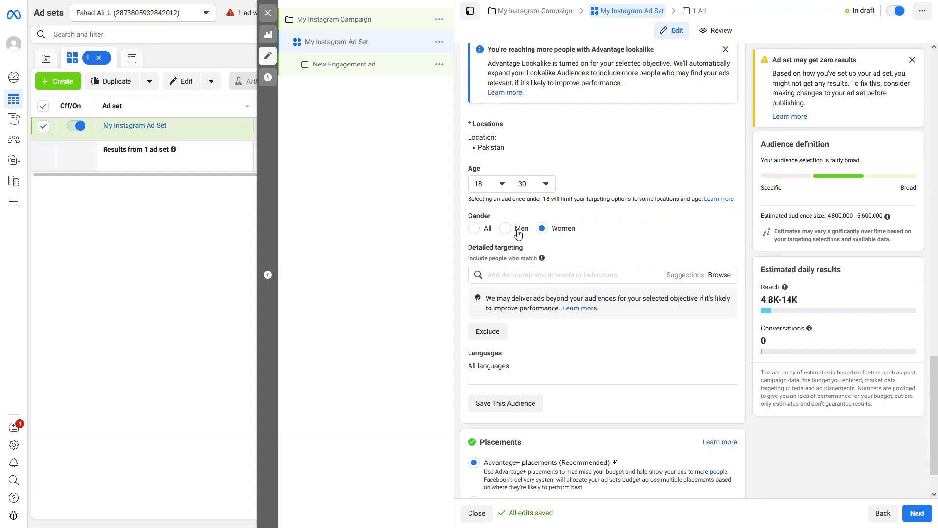
{"action": "scroll", "coordinate": [533, 224], "scroll_direction": "up", "scroll_amount": 6}
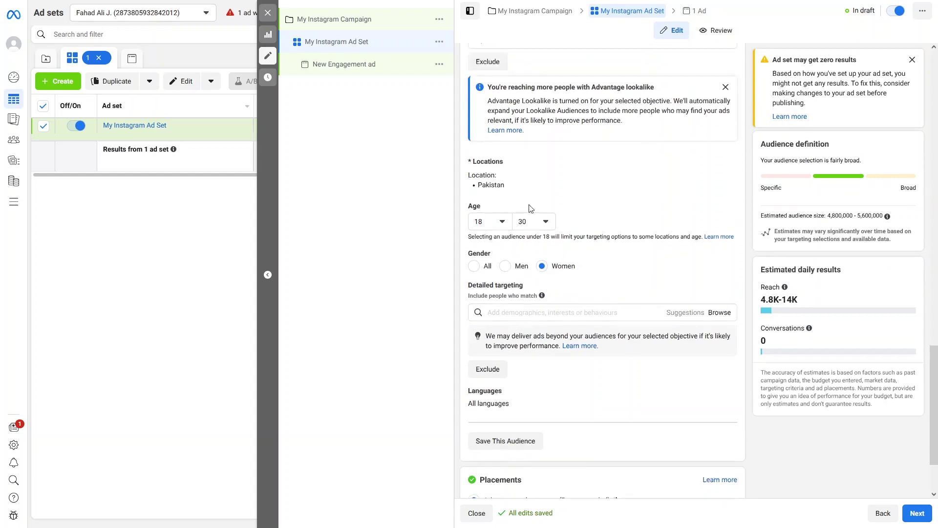
{"action": "scroll", "coordinate": [552, 216], "scroll_direction": "down", "scroll_amount": 1}
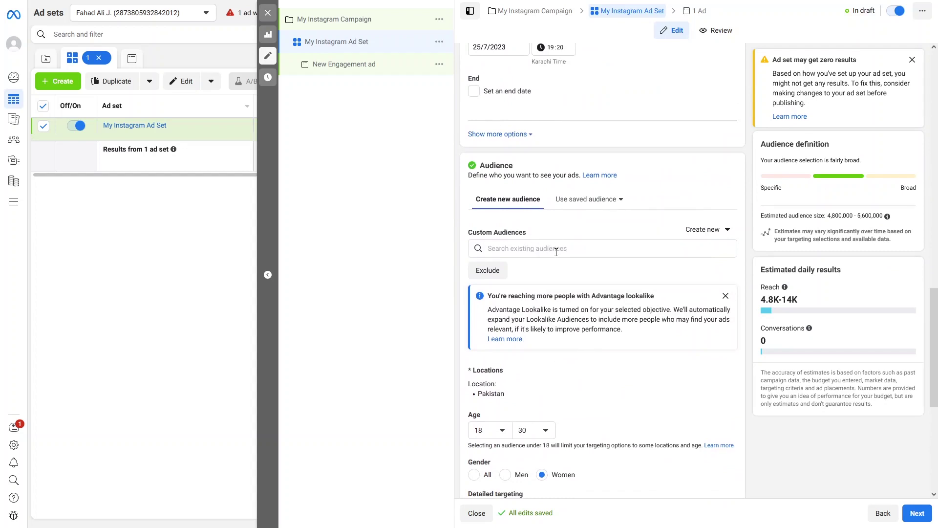
{"action": "scroll", "coordinate": [556, 252], "scroll_direction": "down", "scroll_amount": 4}
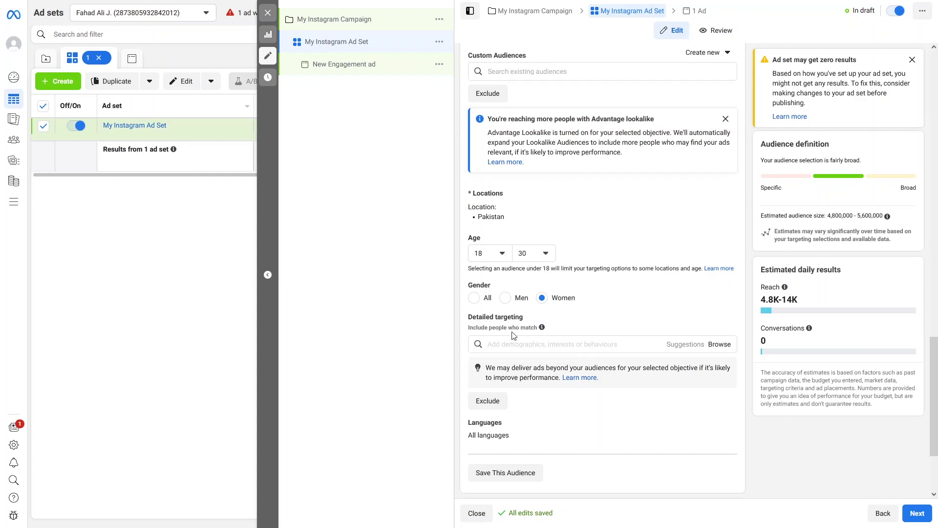
{"action": "scroll", "coordinate": [500, 315], "scroll_direction": "down", "scroll_amount": 2}
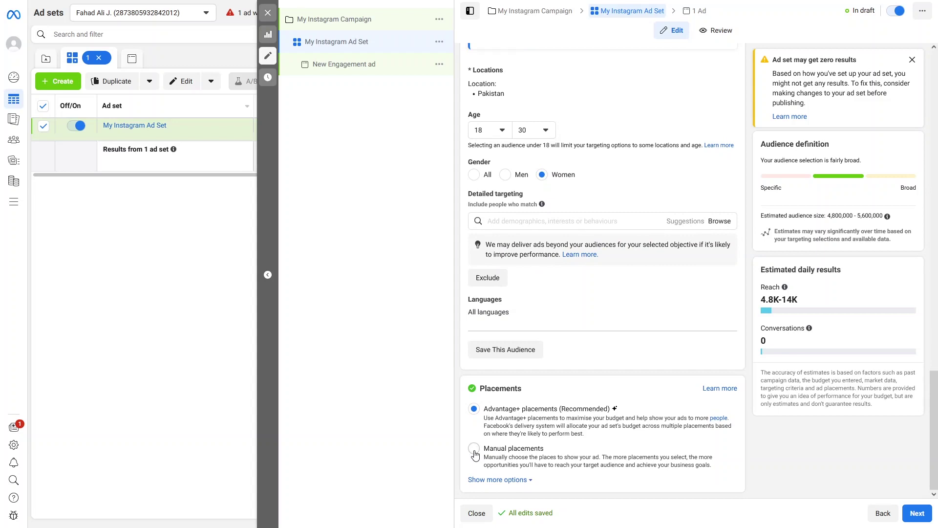
Switch to Manual placements, untick Facebook, and dismiss the Instagram Shop notice.
{"action": "left_click", "coordinate": [474, 449]}
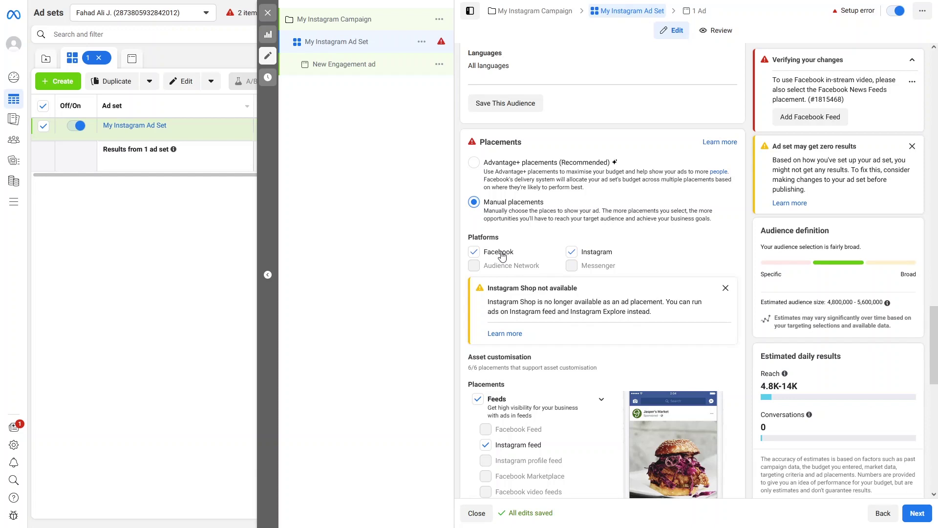
{"action": "left_click", "coordinate": [474, 252]}
{"action": "scroll", "coordinate": [567, 279], "scroll_direction": "down", "scroll_amount": 3}
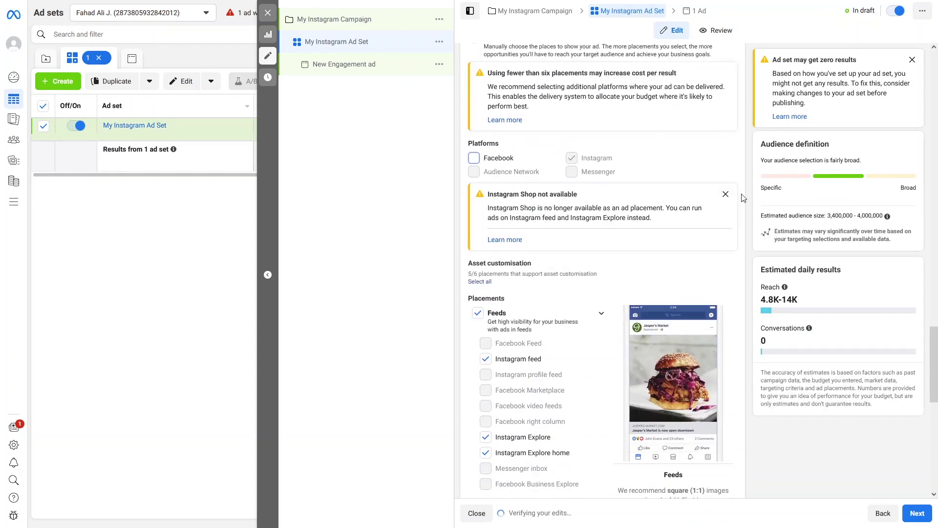
{"action": "left_click", "coordinate": [726, 194]}
{"action": "scroll", "coordinate": [716, 203], "scroll_direction": "up", "scroll_amount": 2}
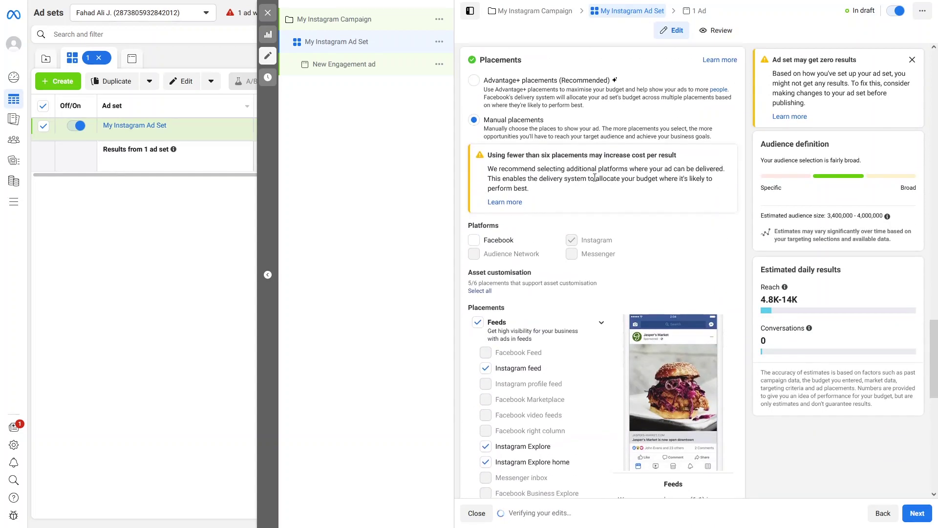
{"action": "scroll", "coordinate": [535, 136], "scroll_direction": "down", "scroll_amount": 3}
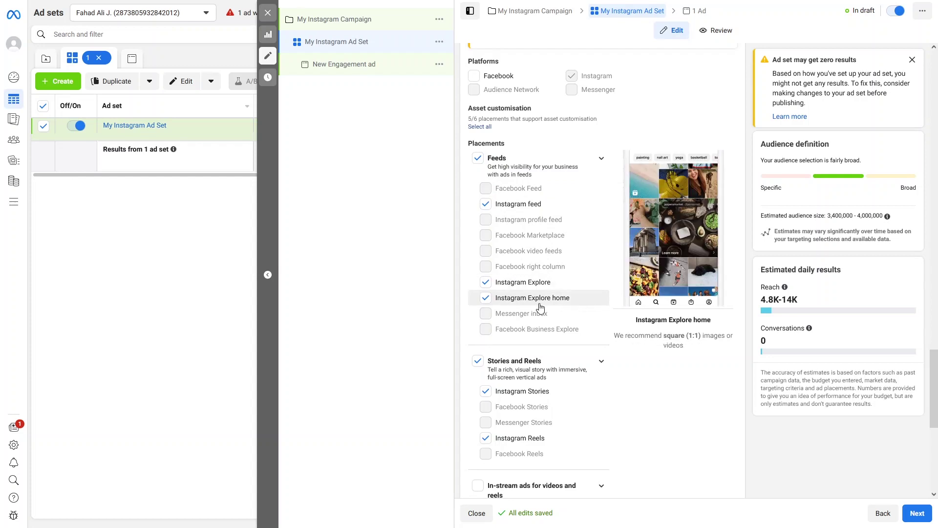
{"action": "scroll", "coordinate": [538, 313], "scroll_direction": "down", "scroll_amount": 2}
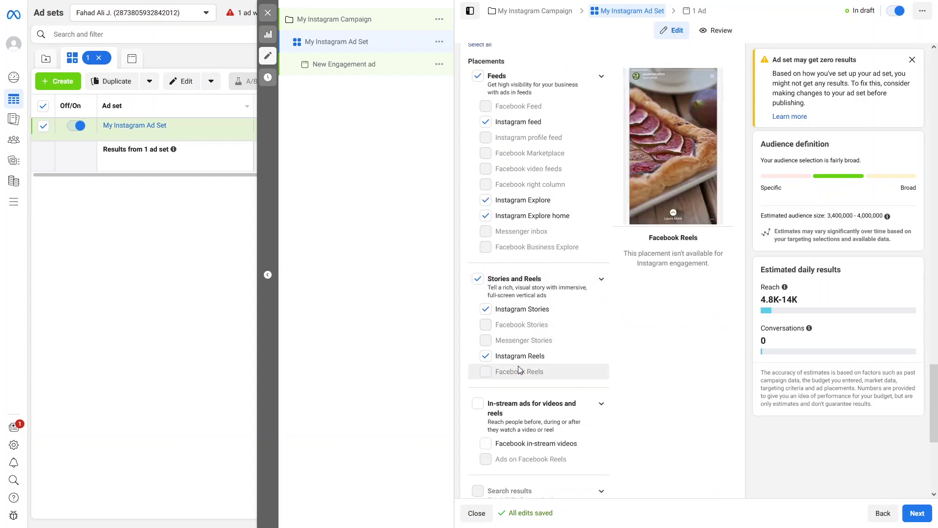
Untick the Stories and Reels placement group, leaving Instagram feed and Explore.
{"action": "scroll", "coordinate": [550, 351], "scroll_direction": "up", "scroll_amount": 2}
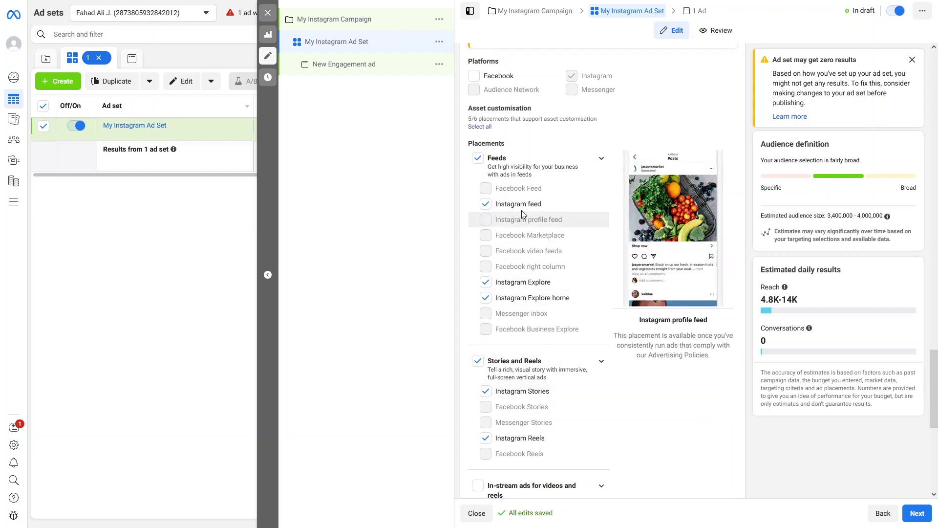
{"action": "left_click", "coordinate": [486, 299]}
{"action": "scroll", "coordinate": [489, 273], "scroll_direction": "down", "scroll_amount": 5}
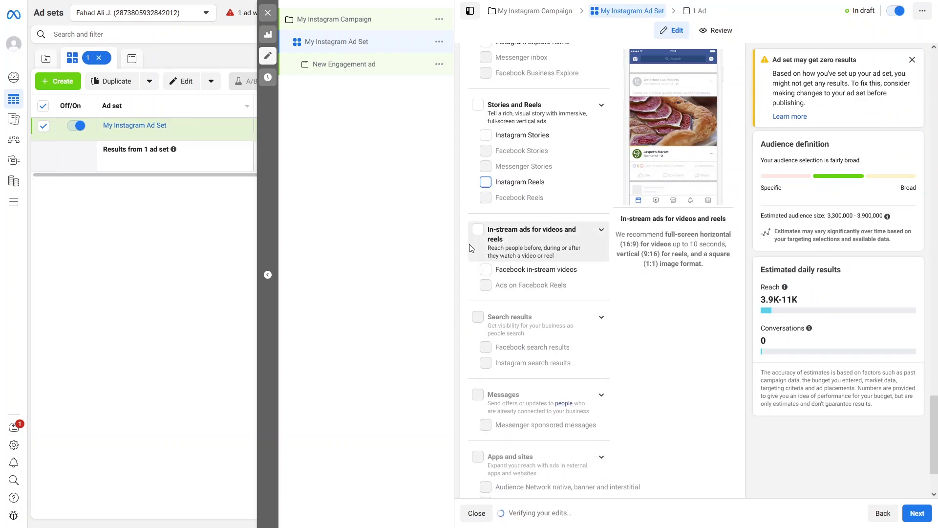
{"action": "scroll", "coordinate": [470, 254], "scroll_direction": "down", "scroll_amount": 2}
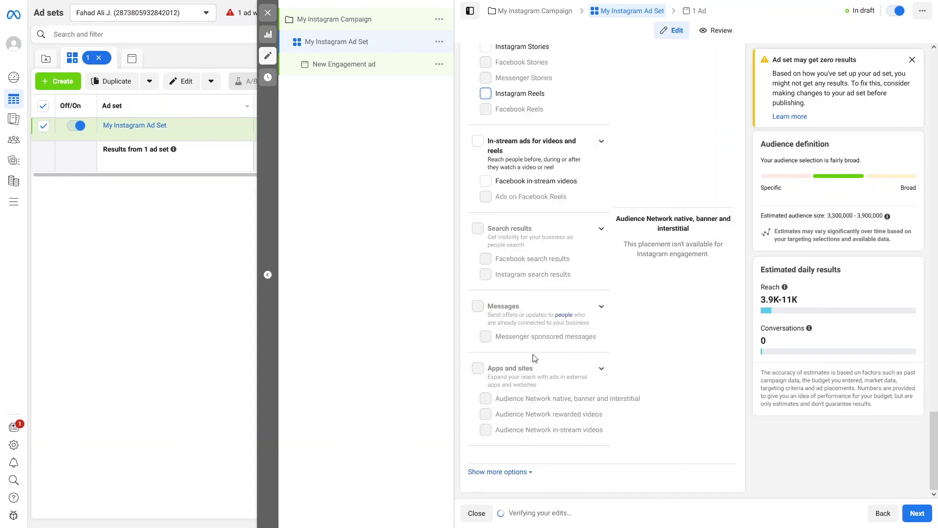
Continue to the New Engagement ad, keep Create Ad, and choose Add media > Add Image.
{"action": "left_click", "coordinate": [913, 520]}
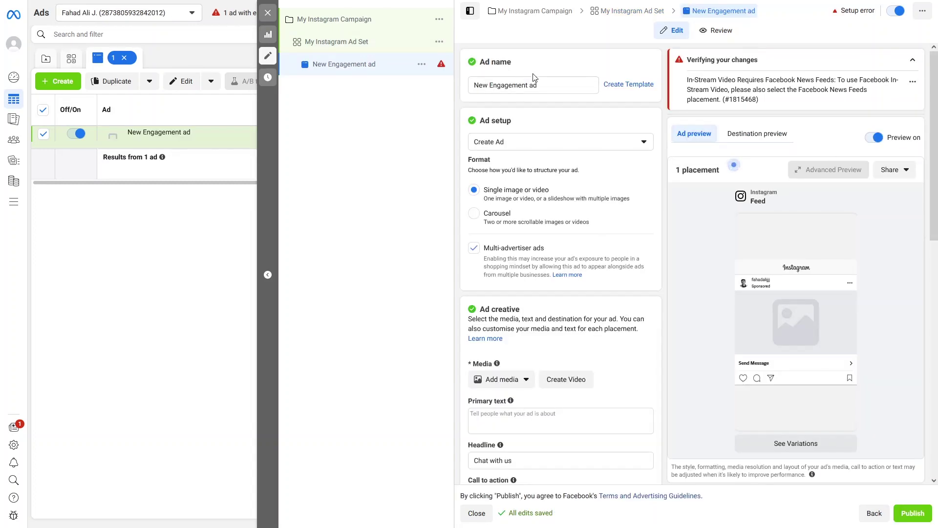
{"action": "left_click", "coordinate": [511, 145]}
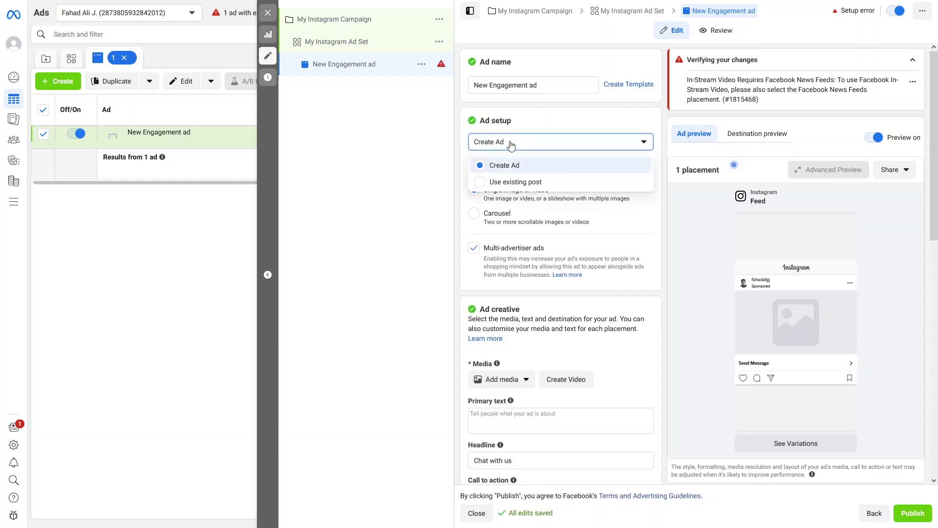
{"action": "left_click", "coordinate": [489, 164]}
{"action": "scroll", "coordinate": [492, 183], "scroll_direction": "down", "scroll_amount": 2}
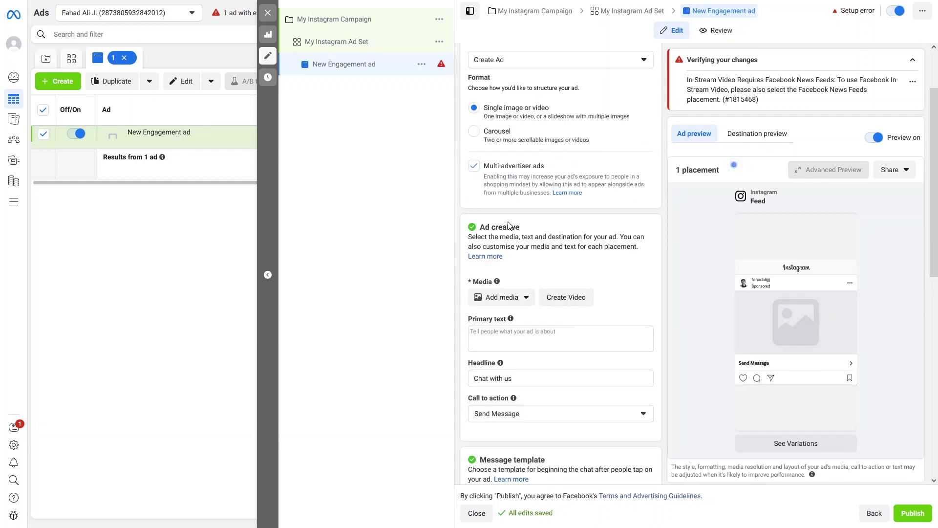
{"action": "left_click", "coordinate": [516, 299]}
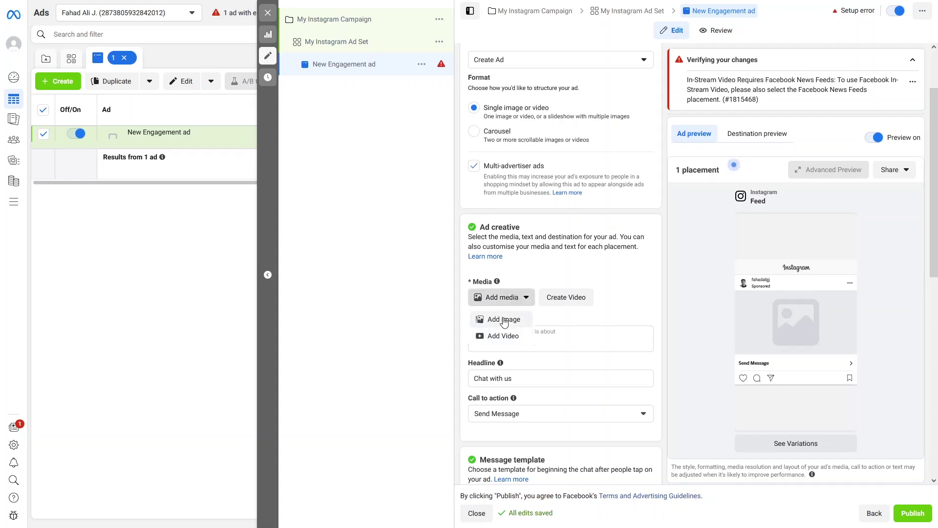
{"action": "left_click", "coordinate": [504, 322]}
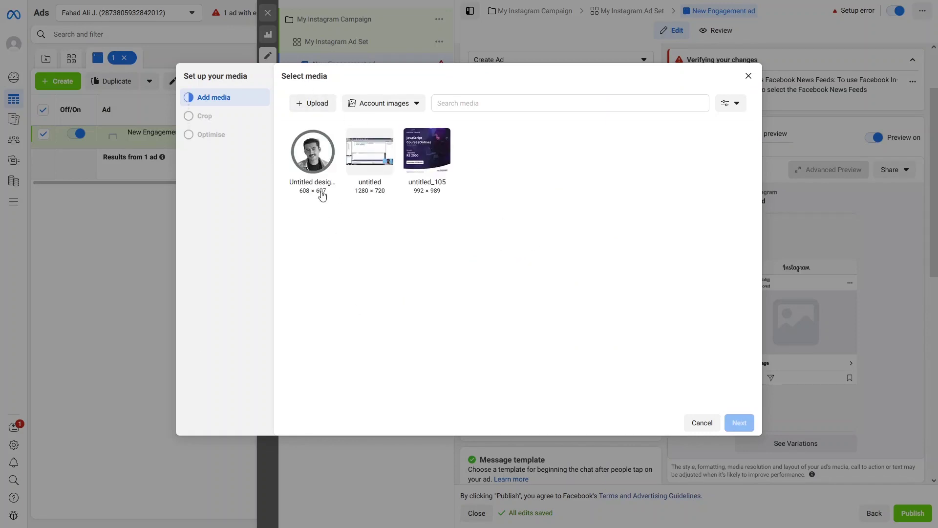
Use the first account image, 'Untitled design', with its Original crop as the ad image.
{"action": "left_click", "coordinate": [309, 161]}
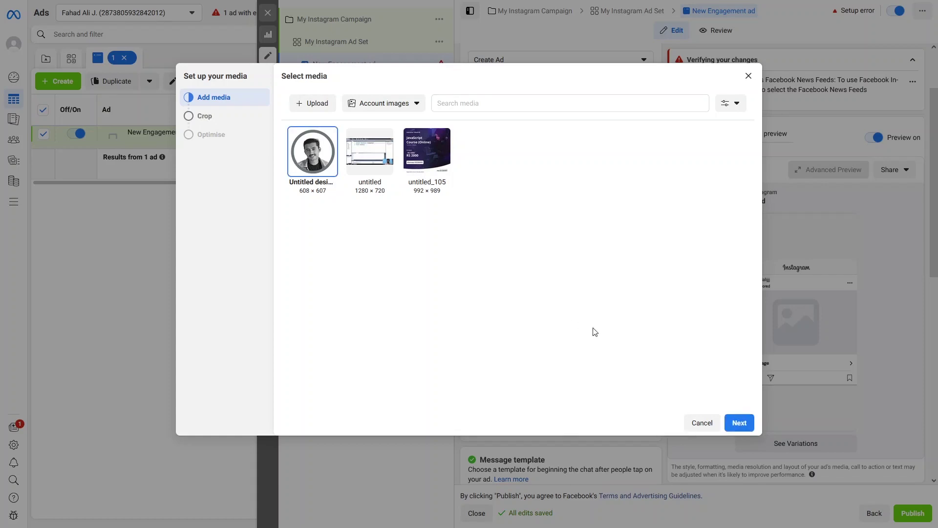
{"action": "left_click", "coordinate": [729, 421]}
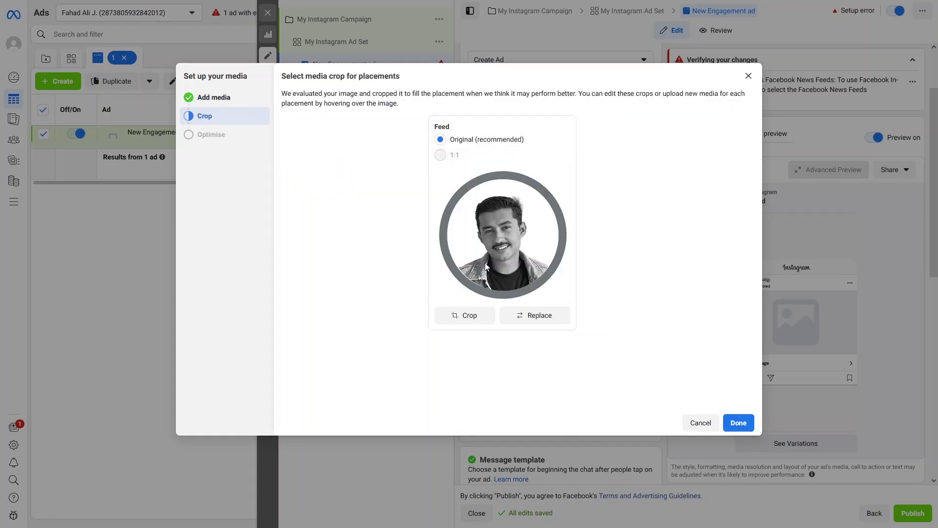
{"action": "left_click", "coordinate": [740, 423]}
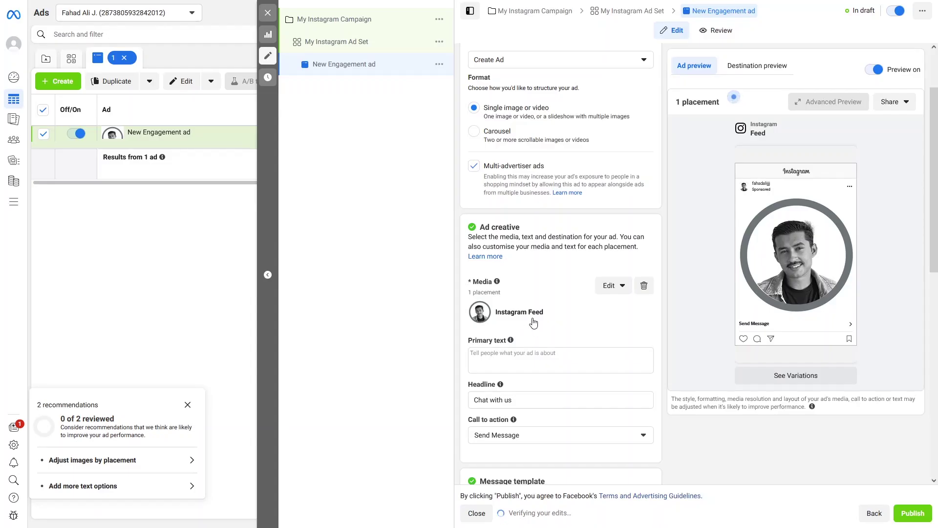
Keep Send Message as the ad's call to action.
{"action": "left_click", "coordinate": [526, 365]}
{"action": "scroll", "coordinate": [533, 381], "scroll_direction": "down", "scroll_amount": 2}
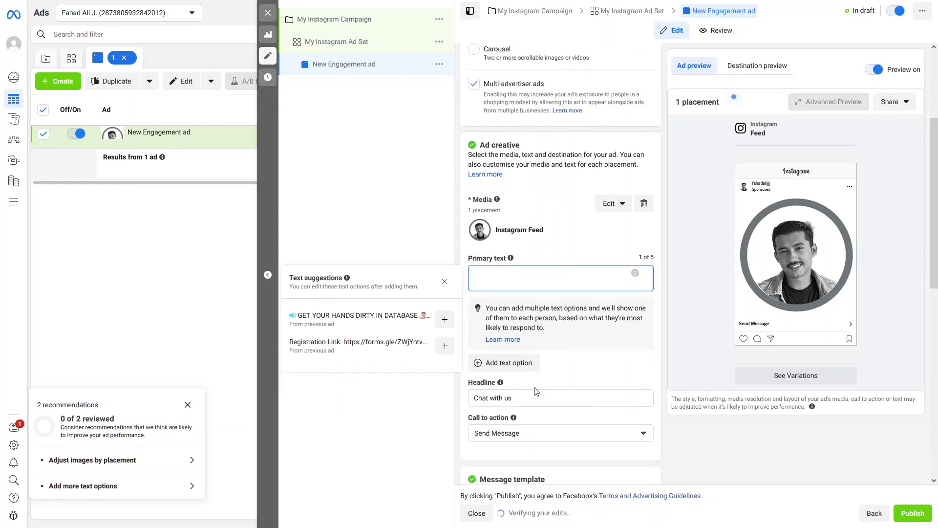
{"action": "scroll", "coordinate": [532, 404], "scroll_direction": "down", "scroll_amount": 2}
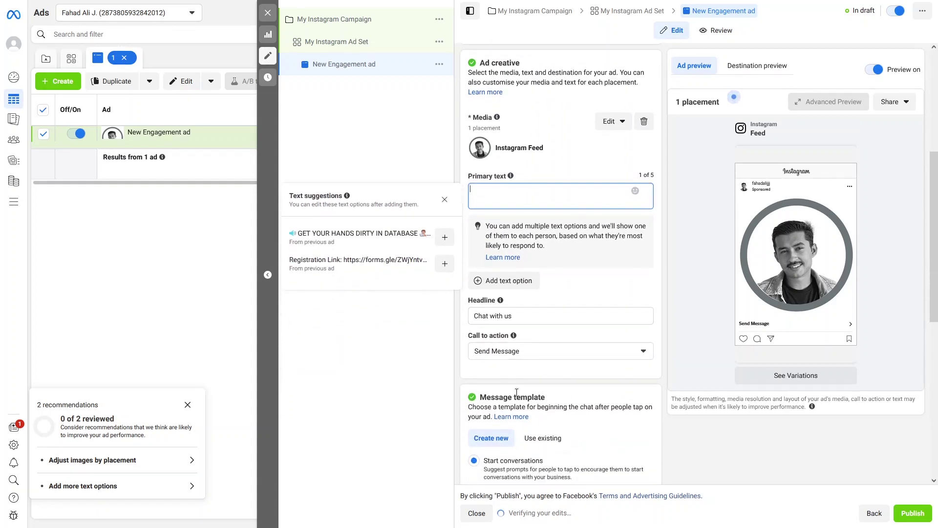
{"action": "left_click", "coordinate": [523, 357]}
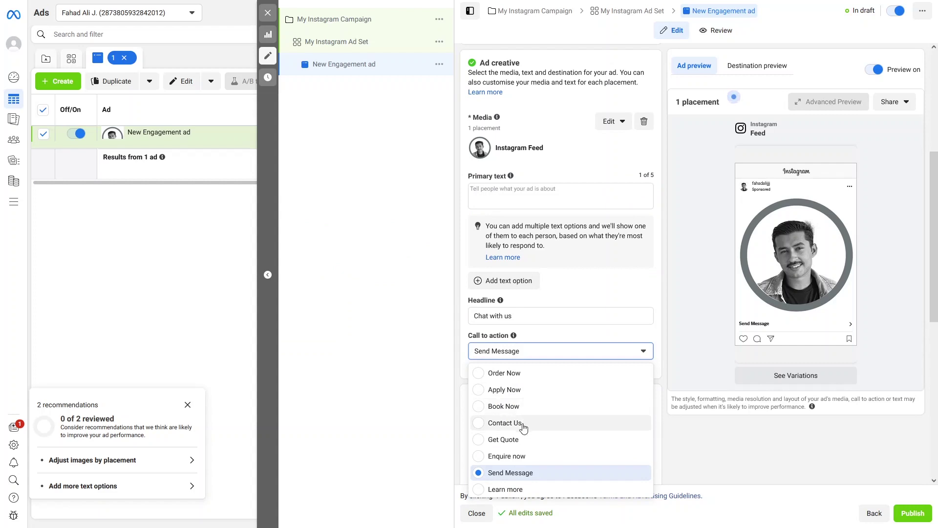
{"action": "left_click", "coordinate": [532, 349]}
Review the rest of the ad form and publish the New Engagement ad.
{"action": "scroll", "coordinate": [536, 369], "scroll_direction": "down", "scroll_amount": 2}
{"action": "scroll", "coordinate": [536, 373], "scroll_direction": "down", "scroll_amount": 3}
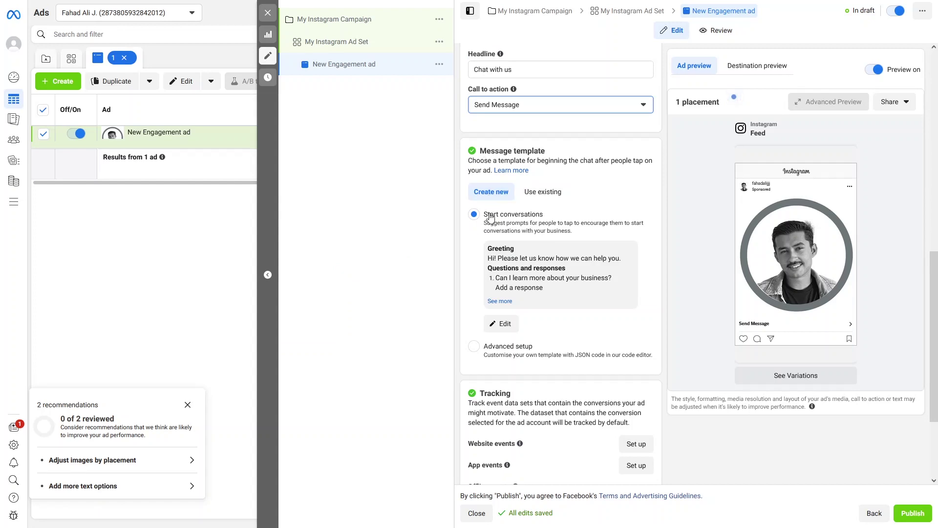
{"action": "scroll", "coordinate": [493, 235], "scroll_direction": "down", "scroll_amount": 3}
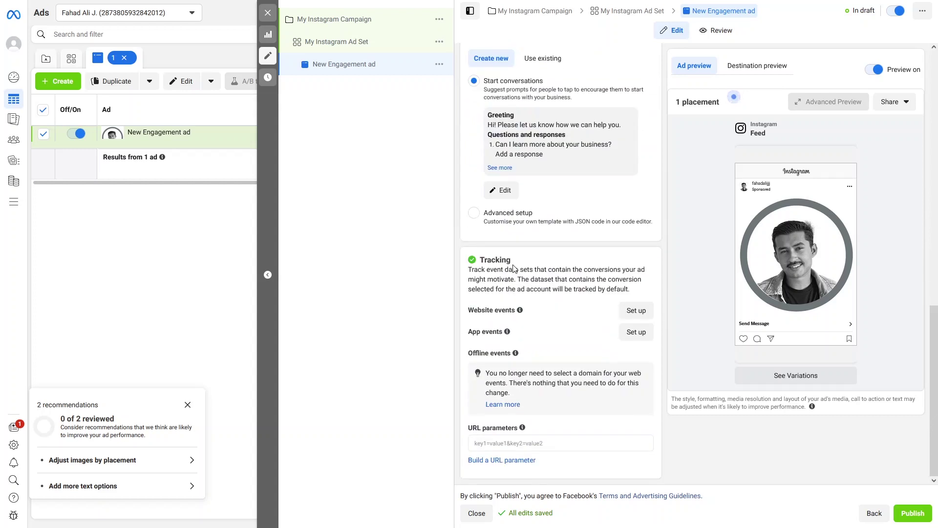
{"action": "left_click", "coordinate": [908, 514]}
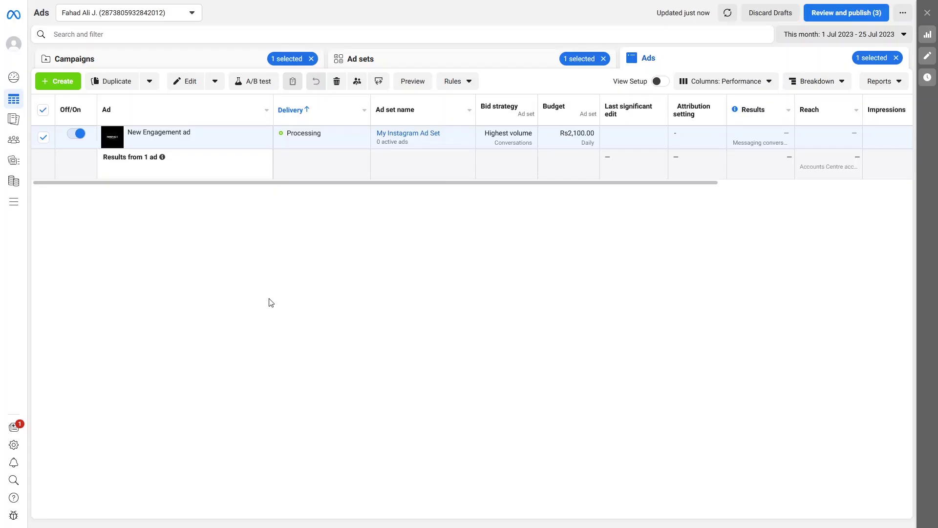